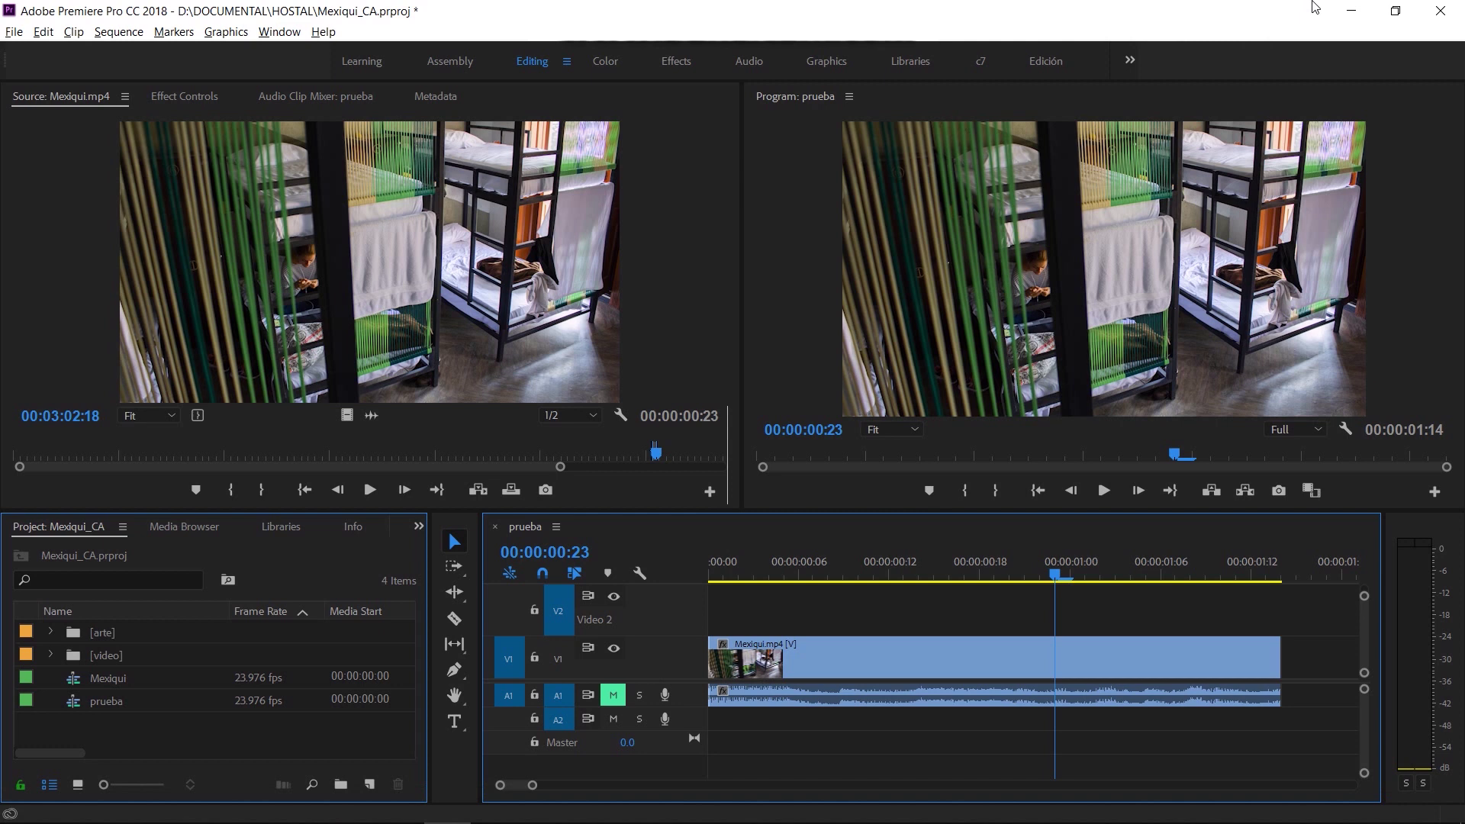
- Select the Mexiqui.mp4 video and audio clips in the prueba sequence with Ctrl+A
{"action": "key", "text": "ctrl+a"}
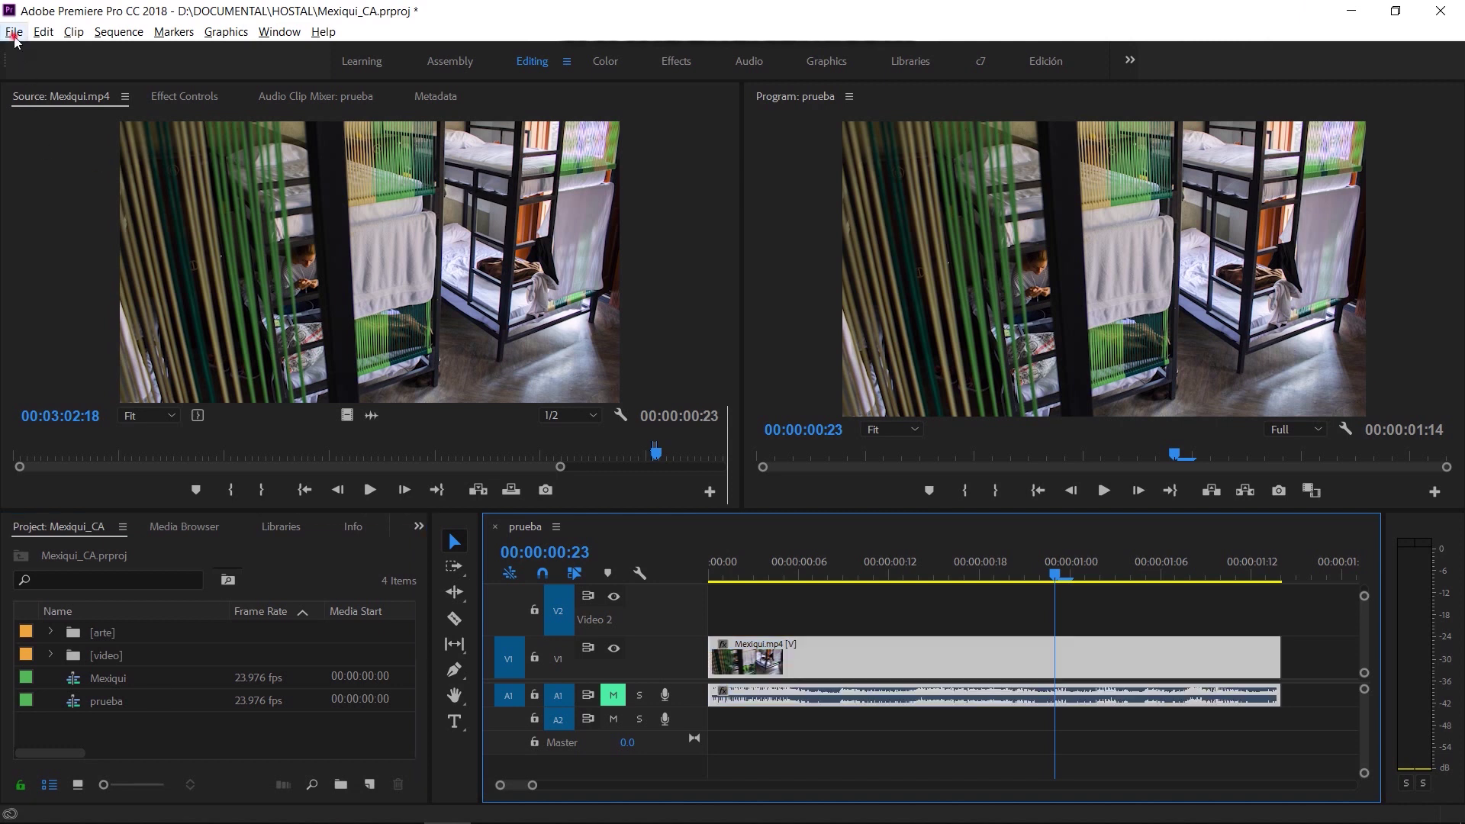
{"action": "left_click", "coordinate": [15, 34]}
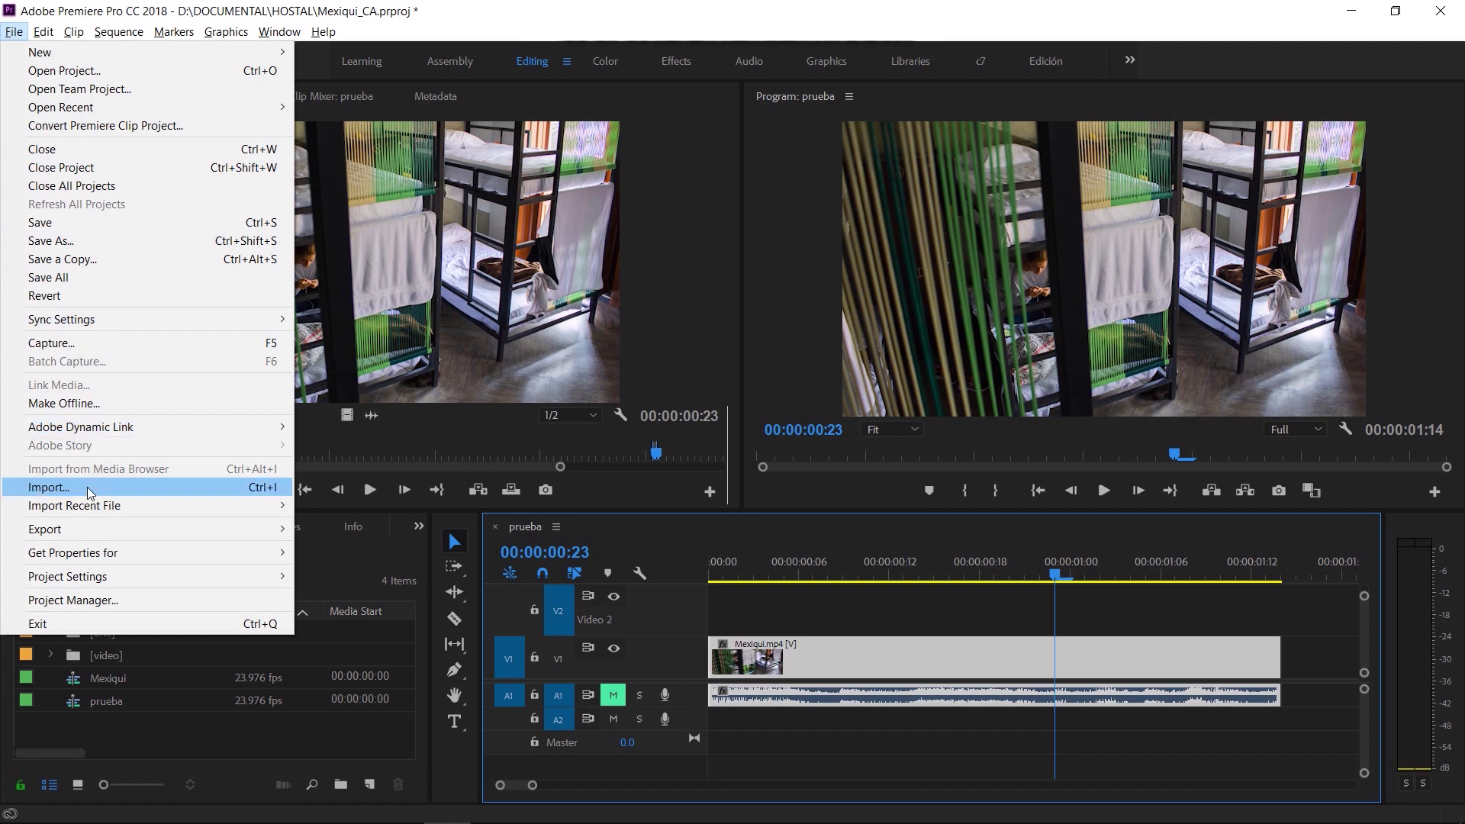
{"action": "left_click", "coordinate": [205, 720]}
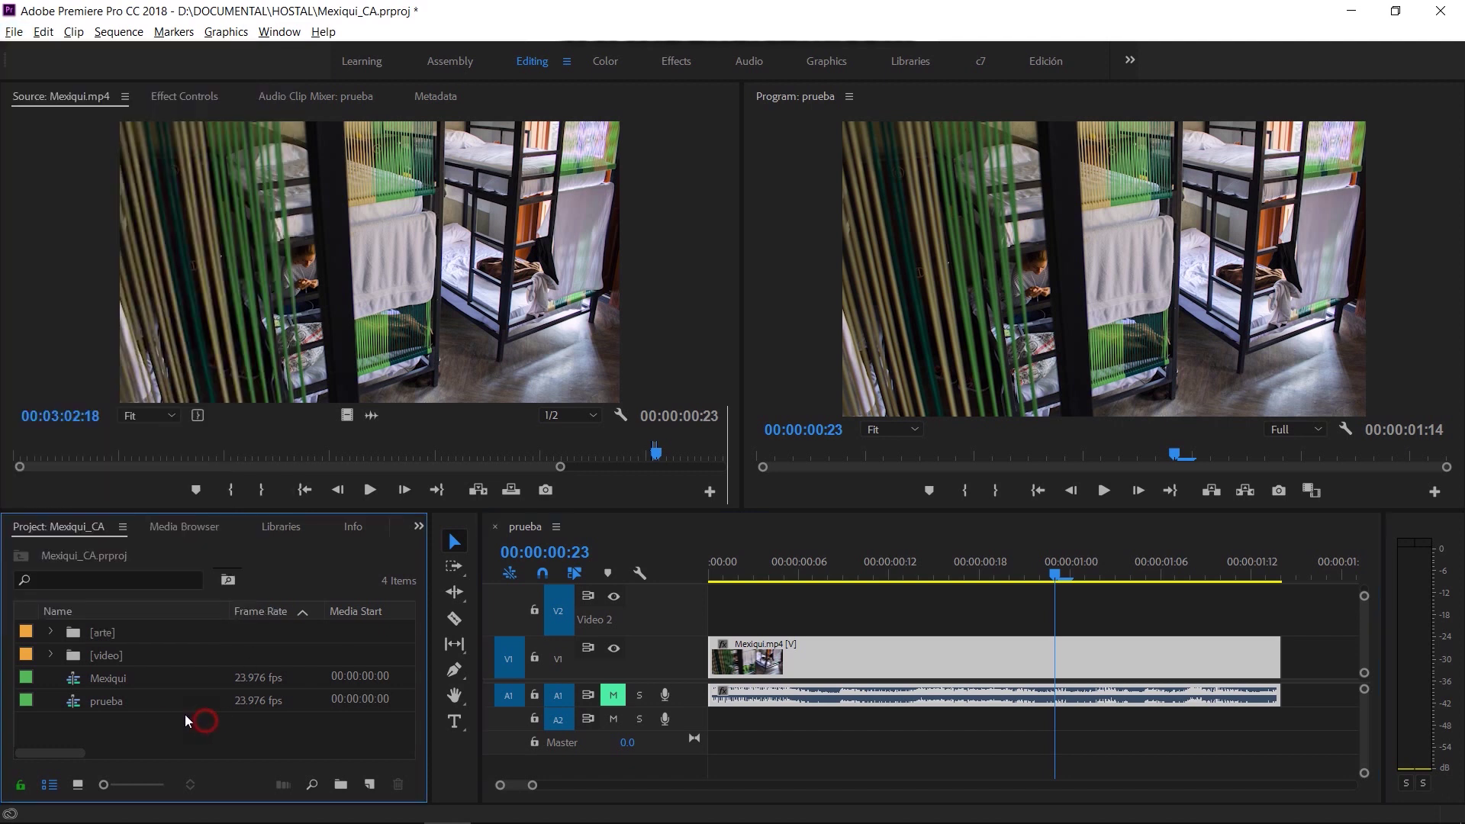
{"action": "left_click", "coordinate": [51, 655]}
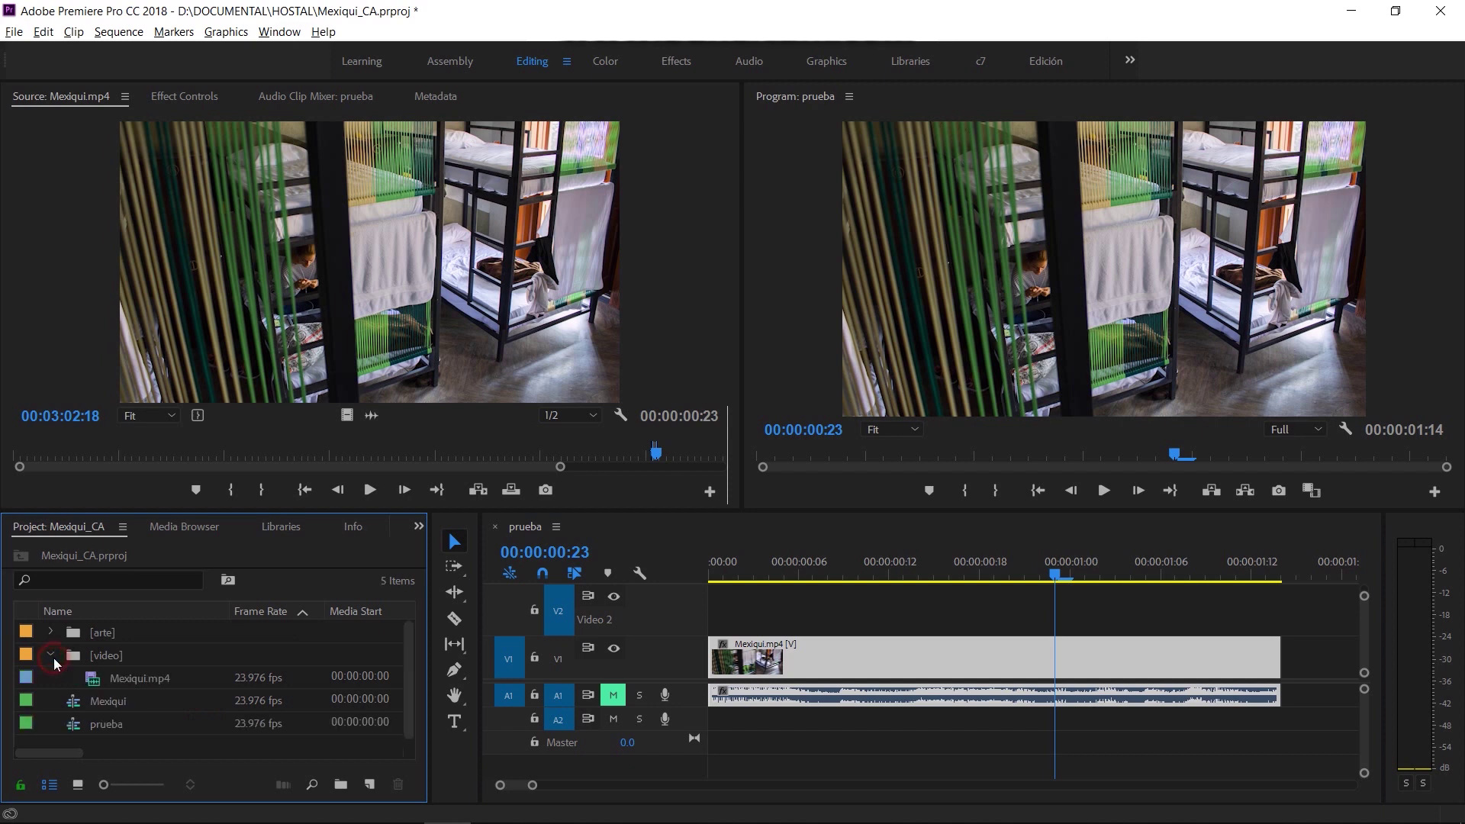
{"action": "right_click", "coordinate": [125, 679]}
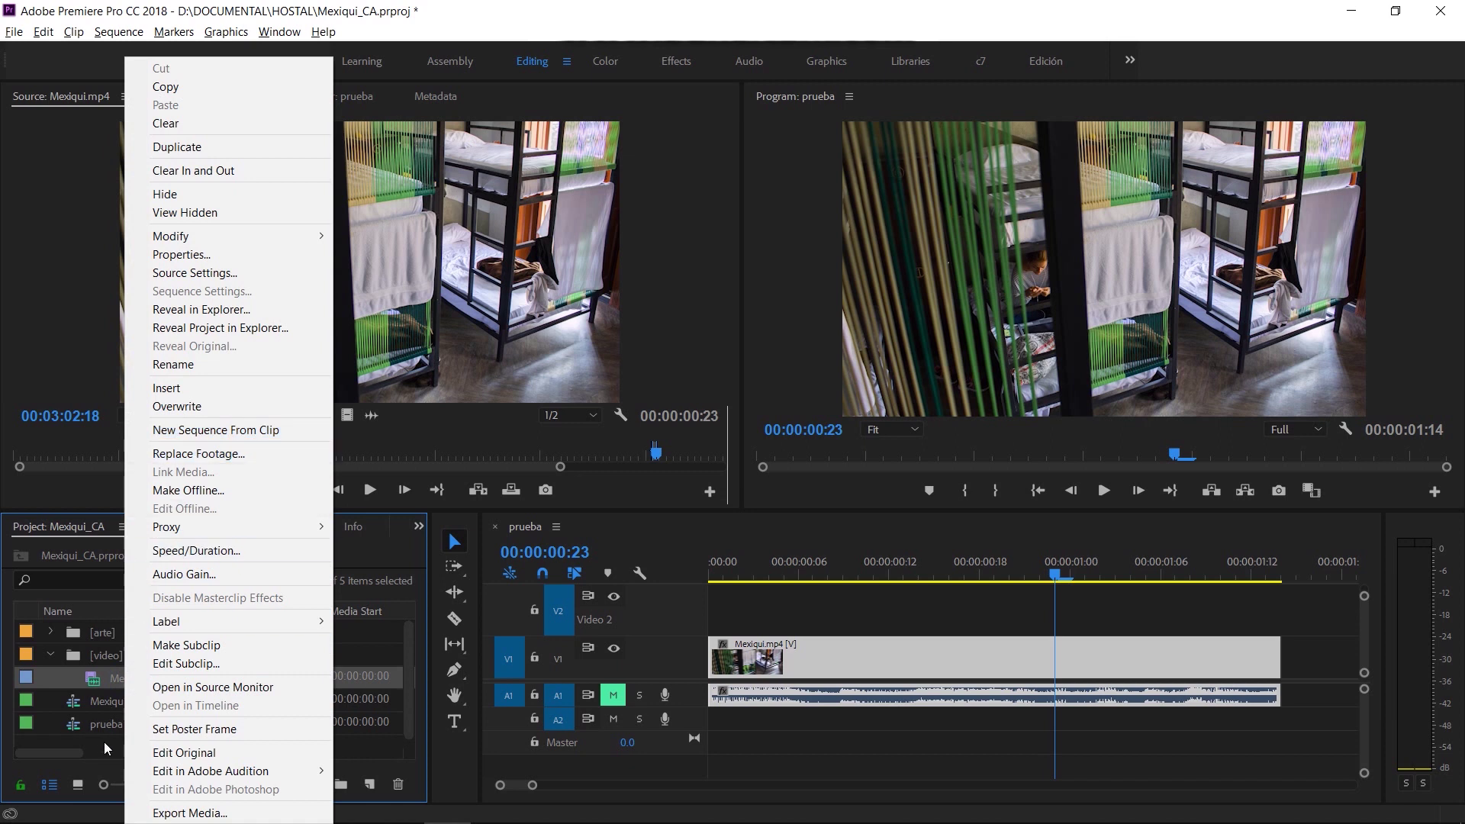
{"action": "left_click", "coordinate": [109, 748]}
{"action": "left_click", "coordinate": [51, 655]}
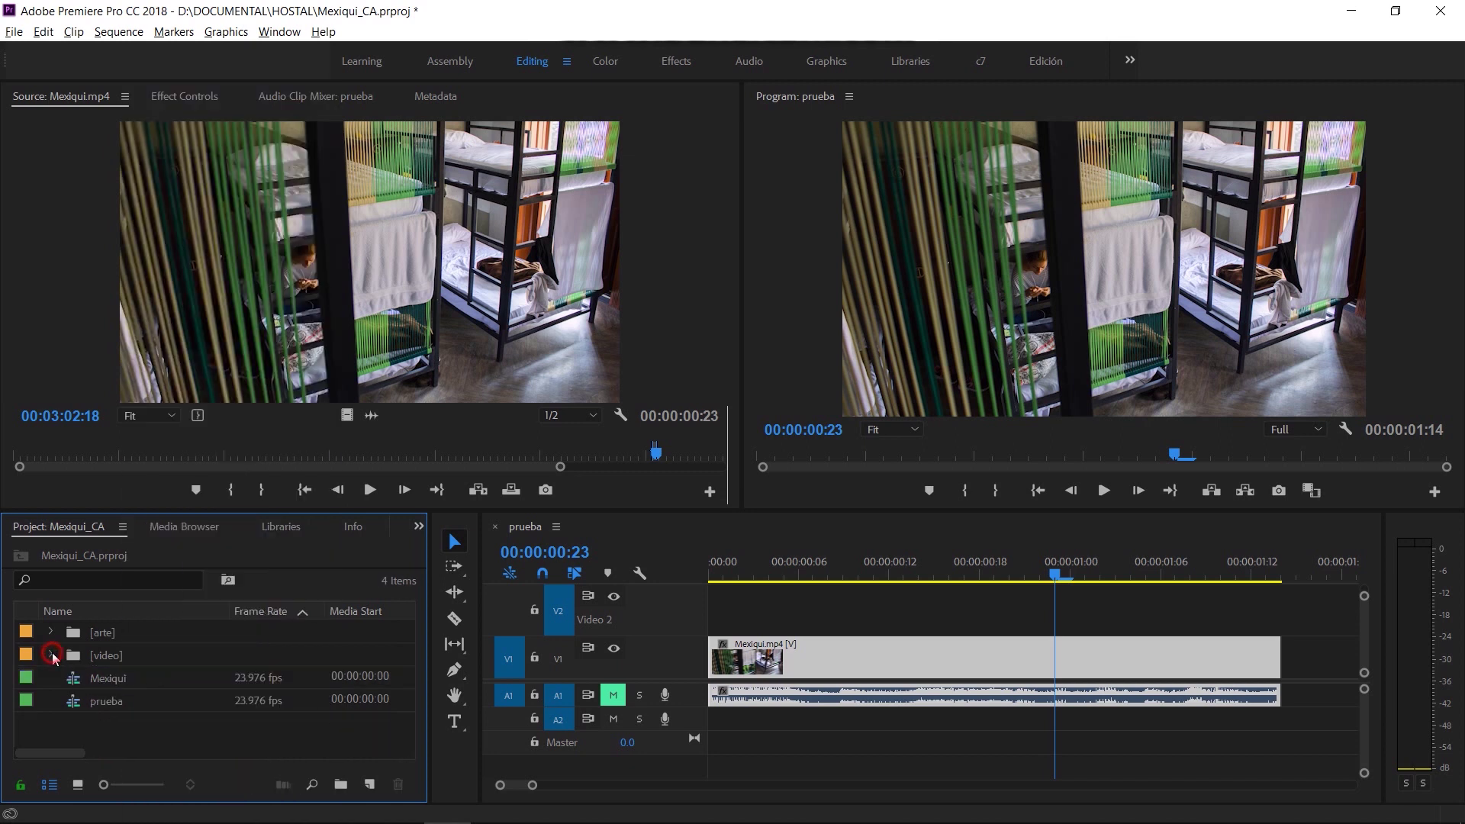
- Move the playhead back to frame 00:00:00:09 in the prueba sequence
{"action": "left_click", "coordinate": [790, 657]}
{"action": "left_click", "coordinate": [786, 619]}
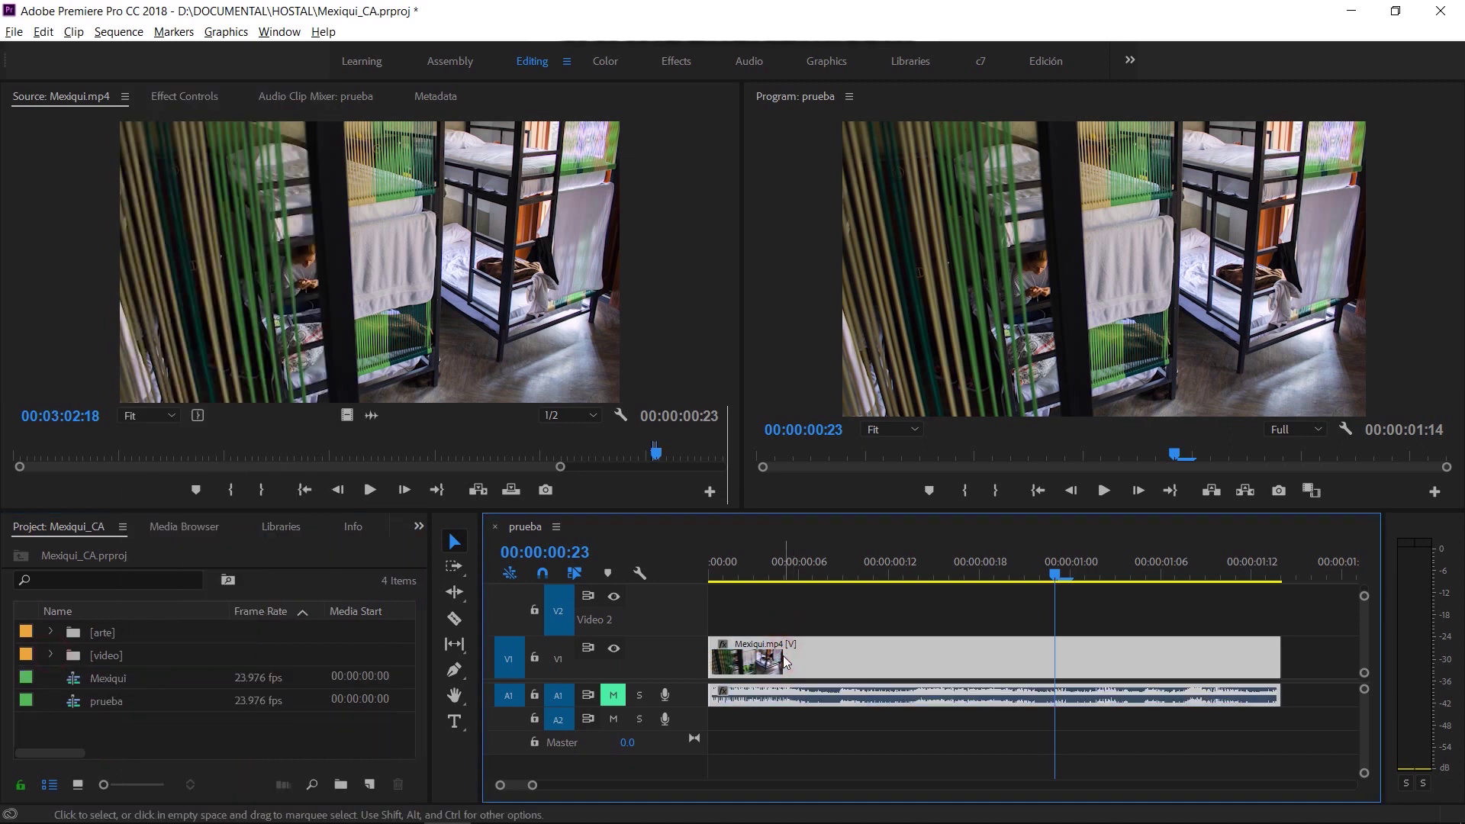
{"action": "mouse_move", "coordinate": [959, 573]}
{"action": "left_mouse_down"}
{"action": "mouse_move", "coordinate": [843, 587]}
{"action": "mouse_move", "coordinate": [863, 659]}
{"action": "left_mouse_up"}
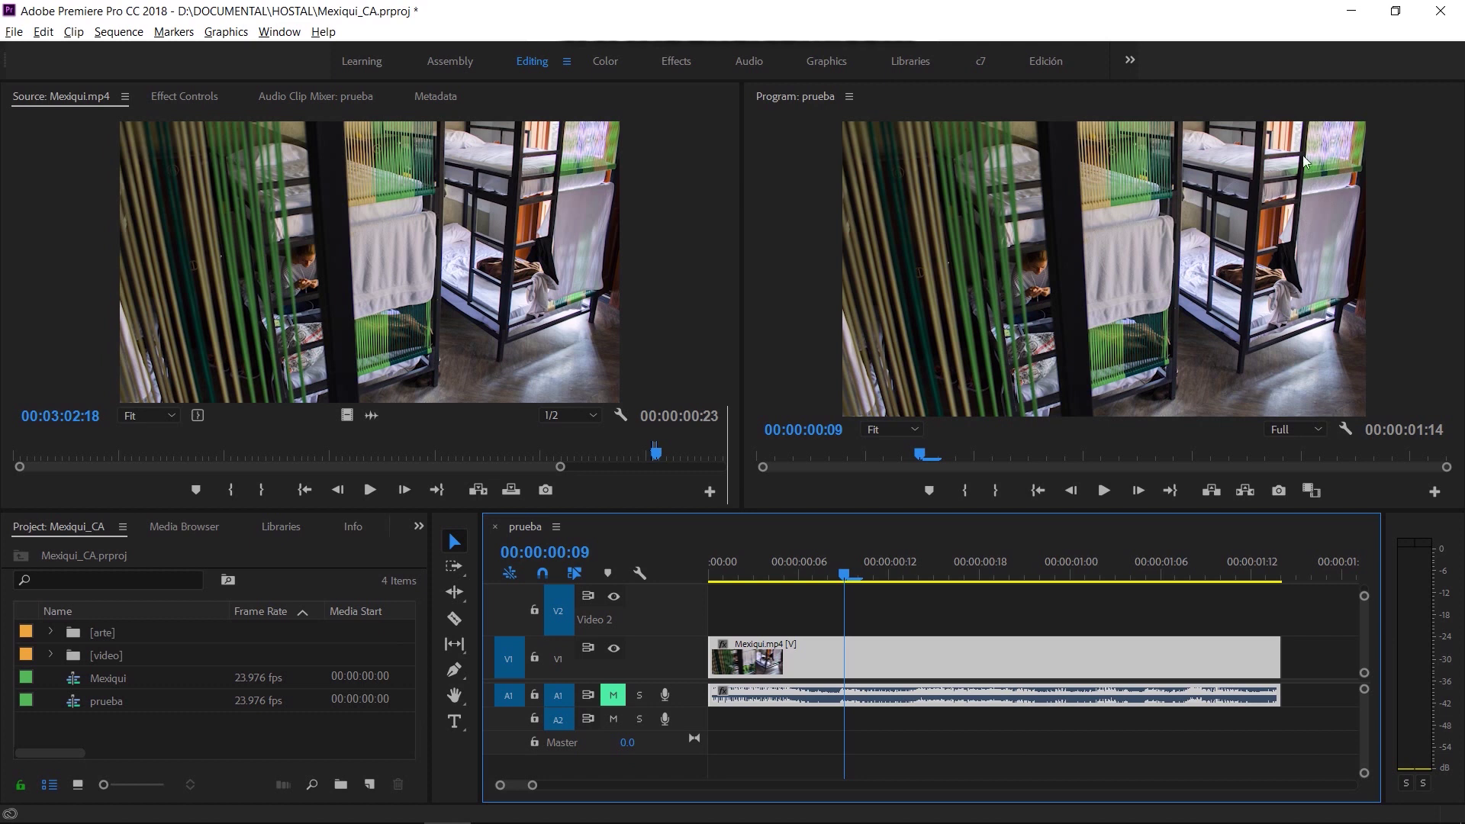
- Zoom the Program Monitor to 400% and pan around the hostel frame
{"action": "left_click", "coordinate": [905, 432]}
{"action": "left_click", "coordinate": [890, 609]}
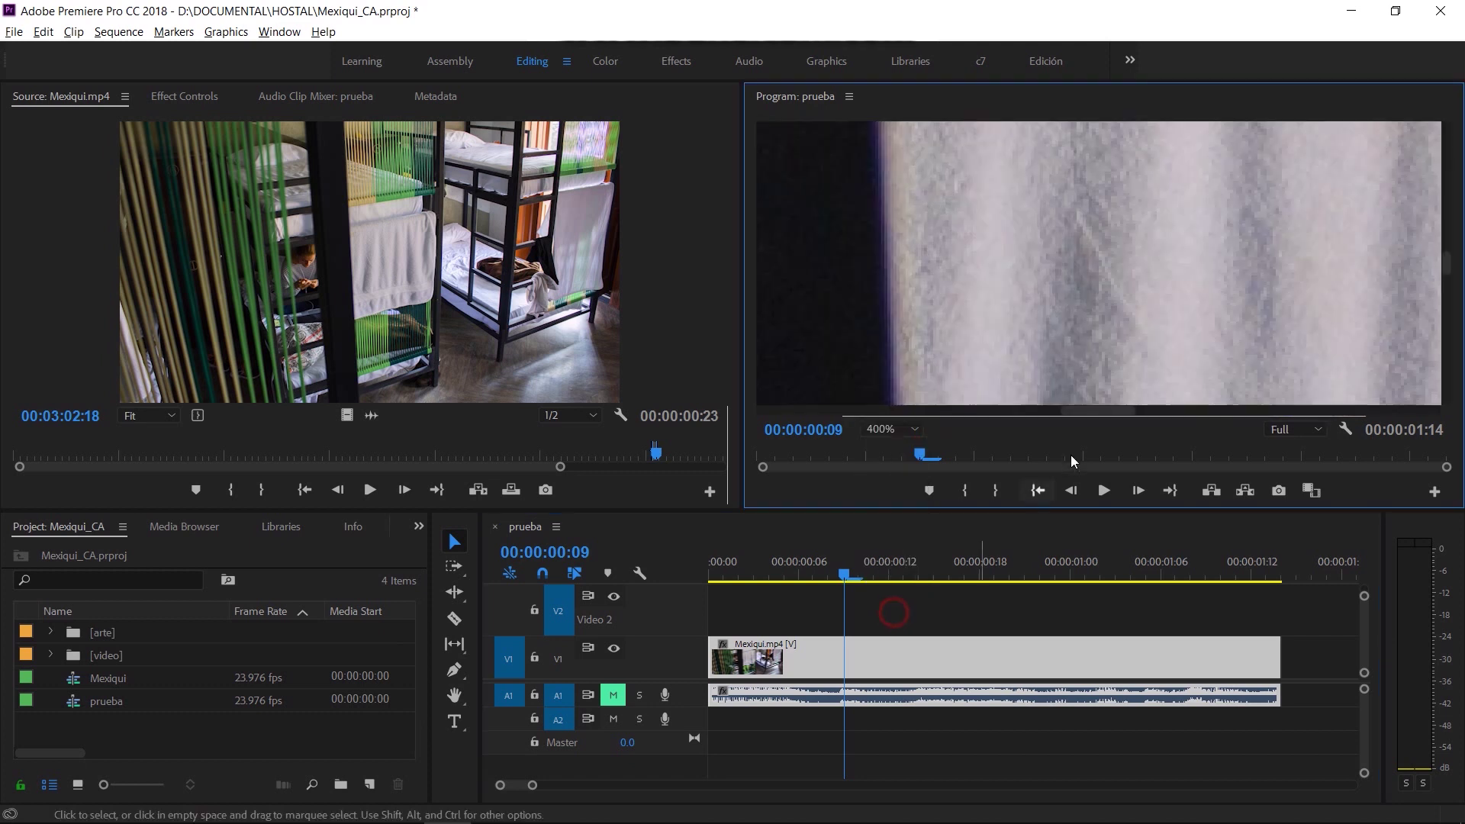
{"action": "left_click_drag", "start_coordinate": [1078, 410], "coordinate": [1367, 396]}
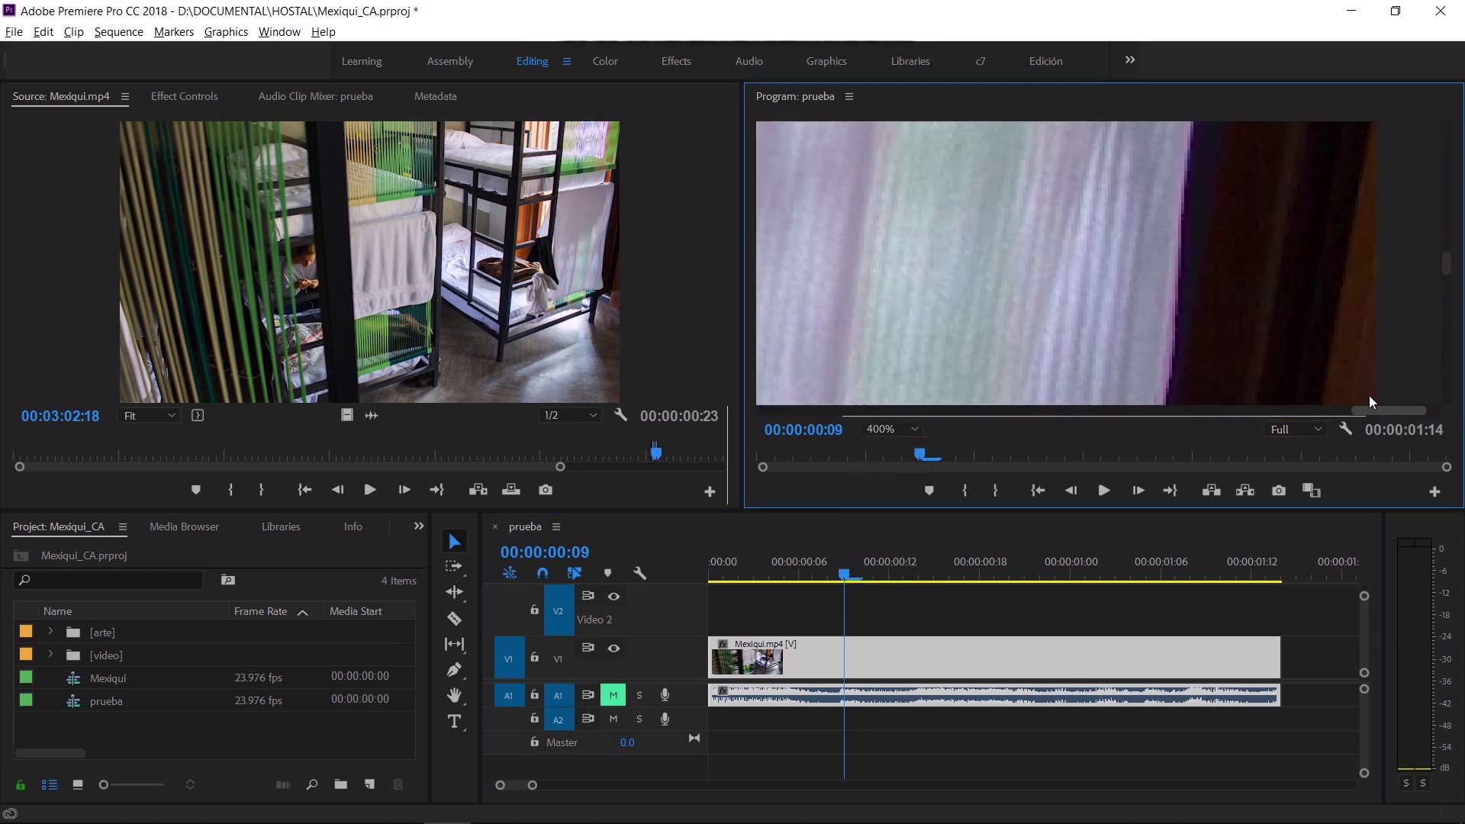
{"action": "left_click_drag", "start_coordinate": [1448, 263], "coordinate": [1434, 177]}
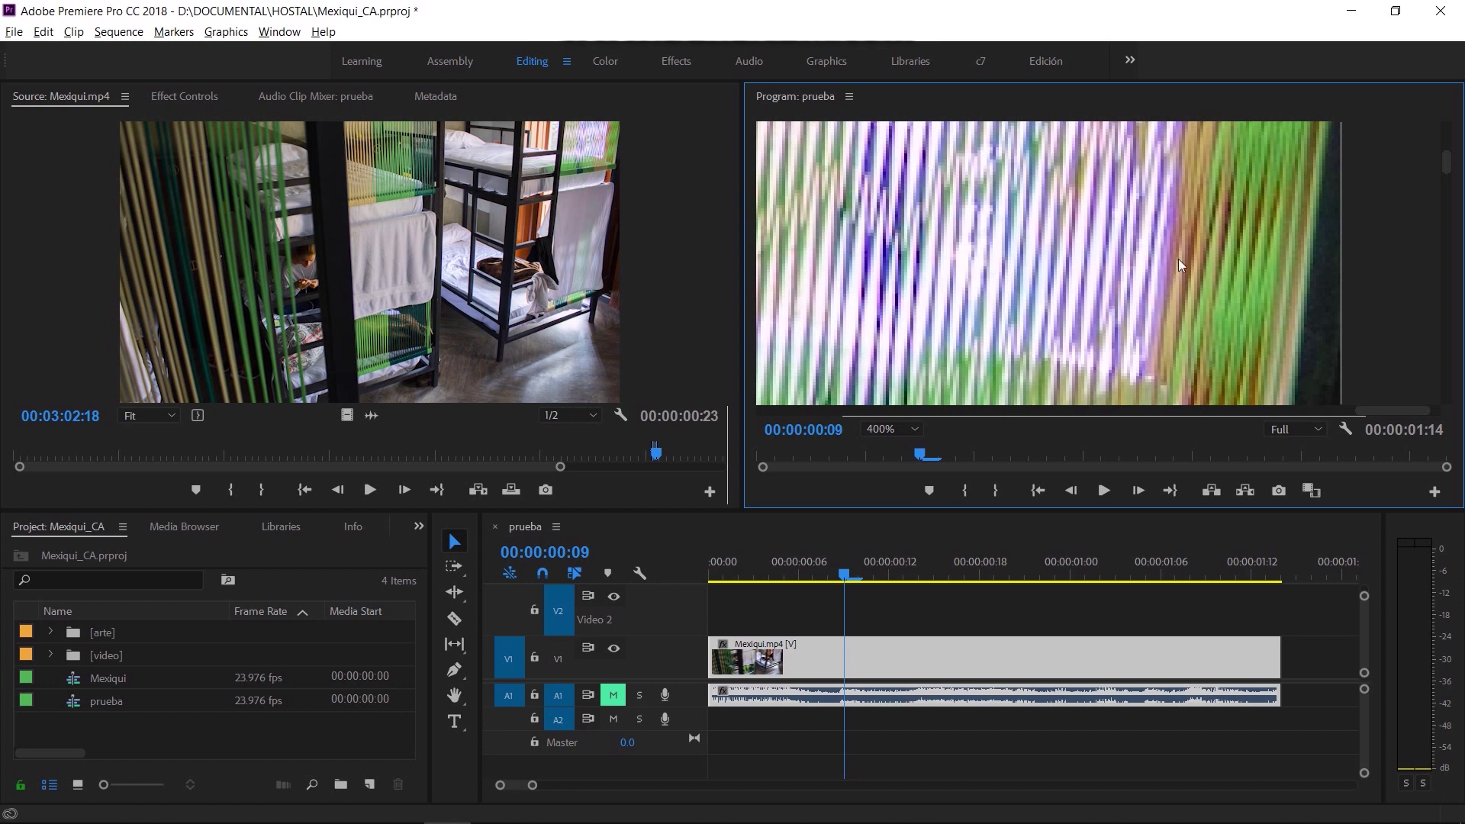
{"action": "left_click_drag", "start_coordinate": [1447, 164], "coordinate": [1446, 202]}
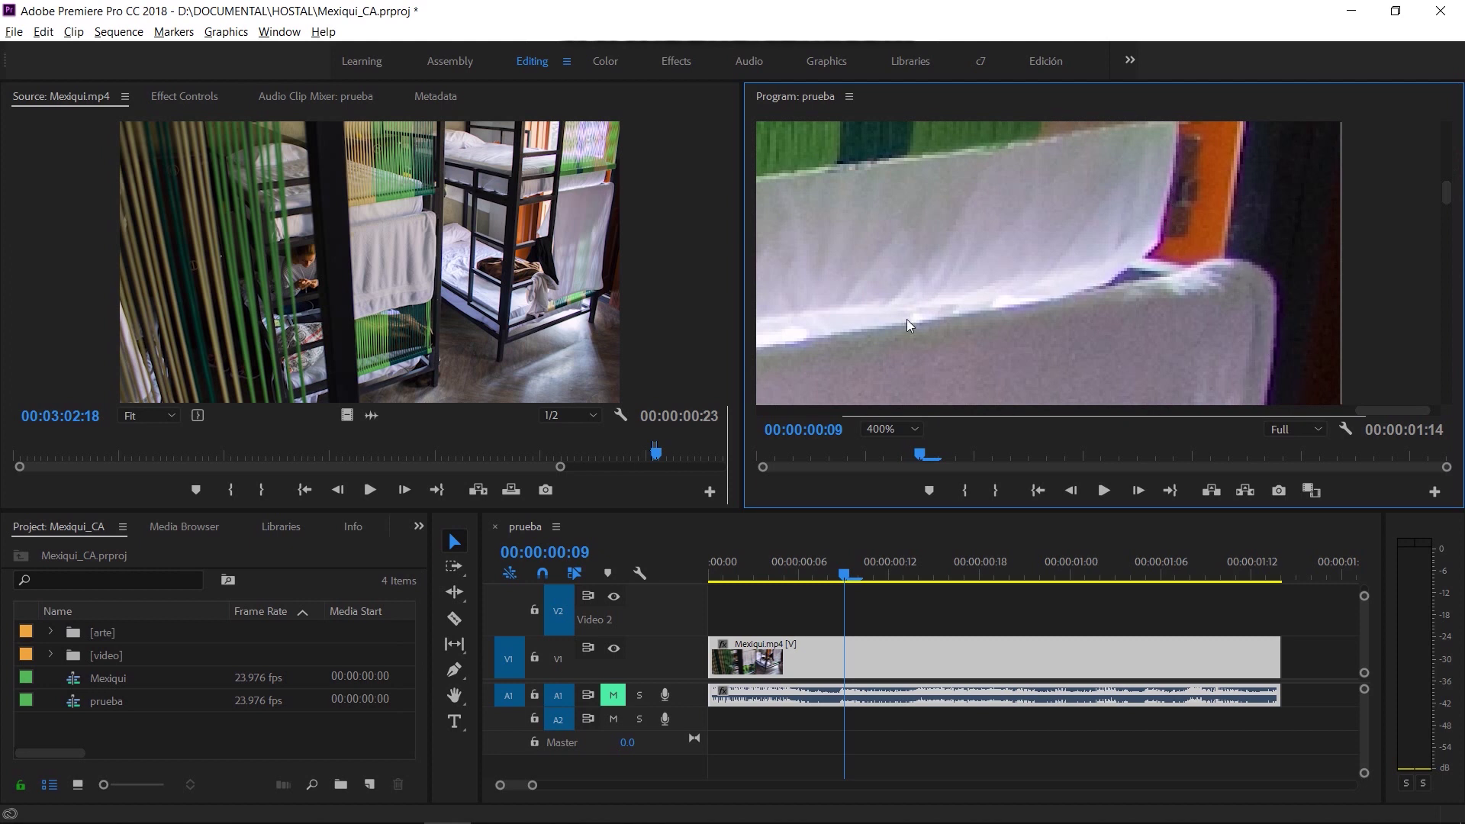
{"action": "left_click_drag", "start_coordinate": [1446, 194], "coordinate": [1447, 162]}
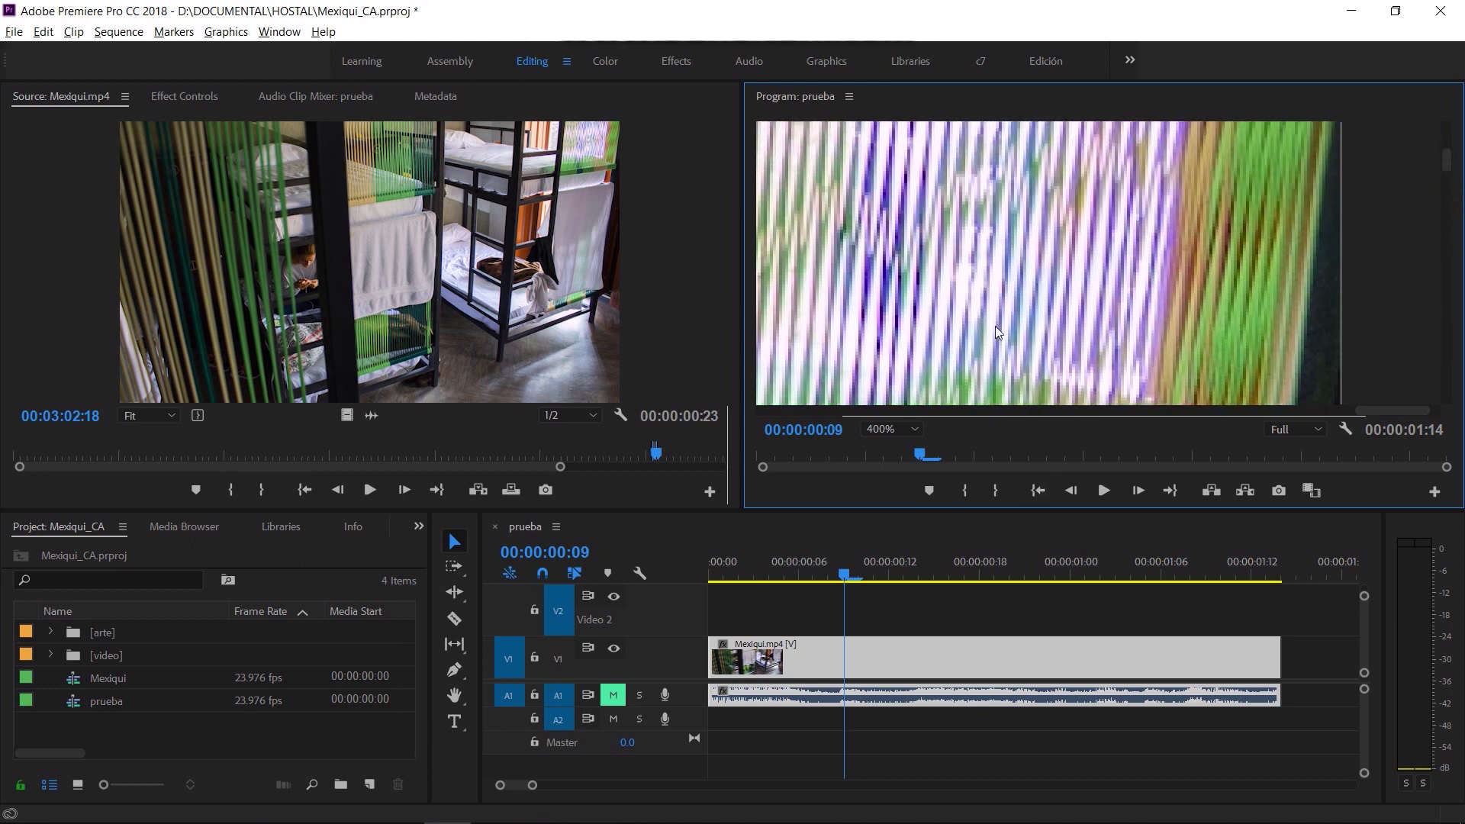
{"action": "left_click", "coordinate": [886, 627]}
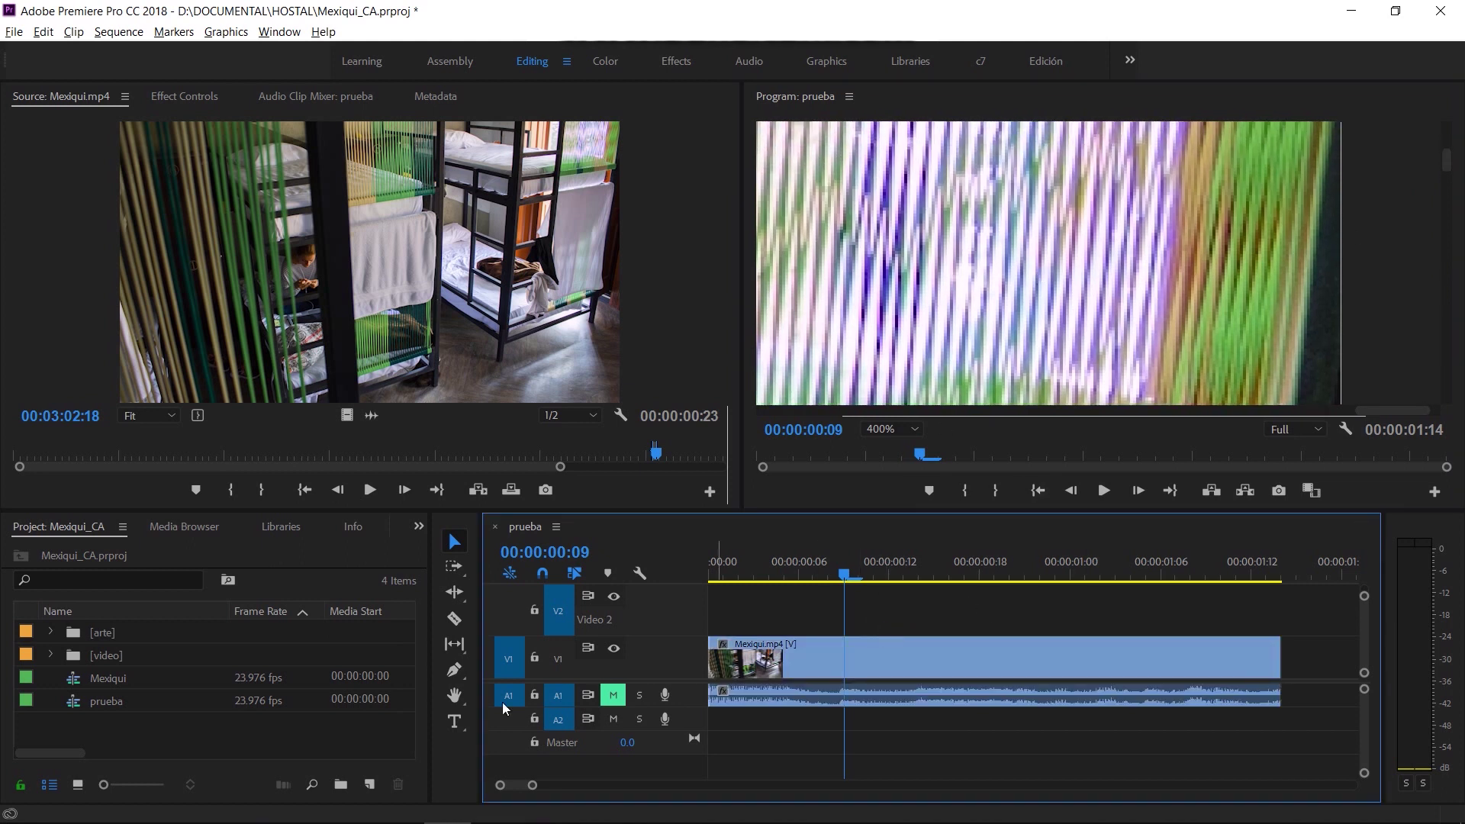
- Create a new 1920×1080, 23.976 fps adjustment layer in the Project panel
{"action": "right_click", "coordinate": [134, 731]}
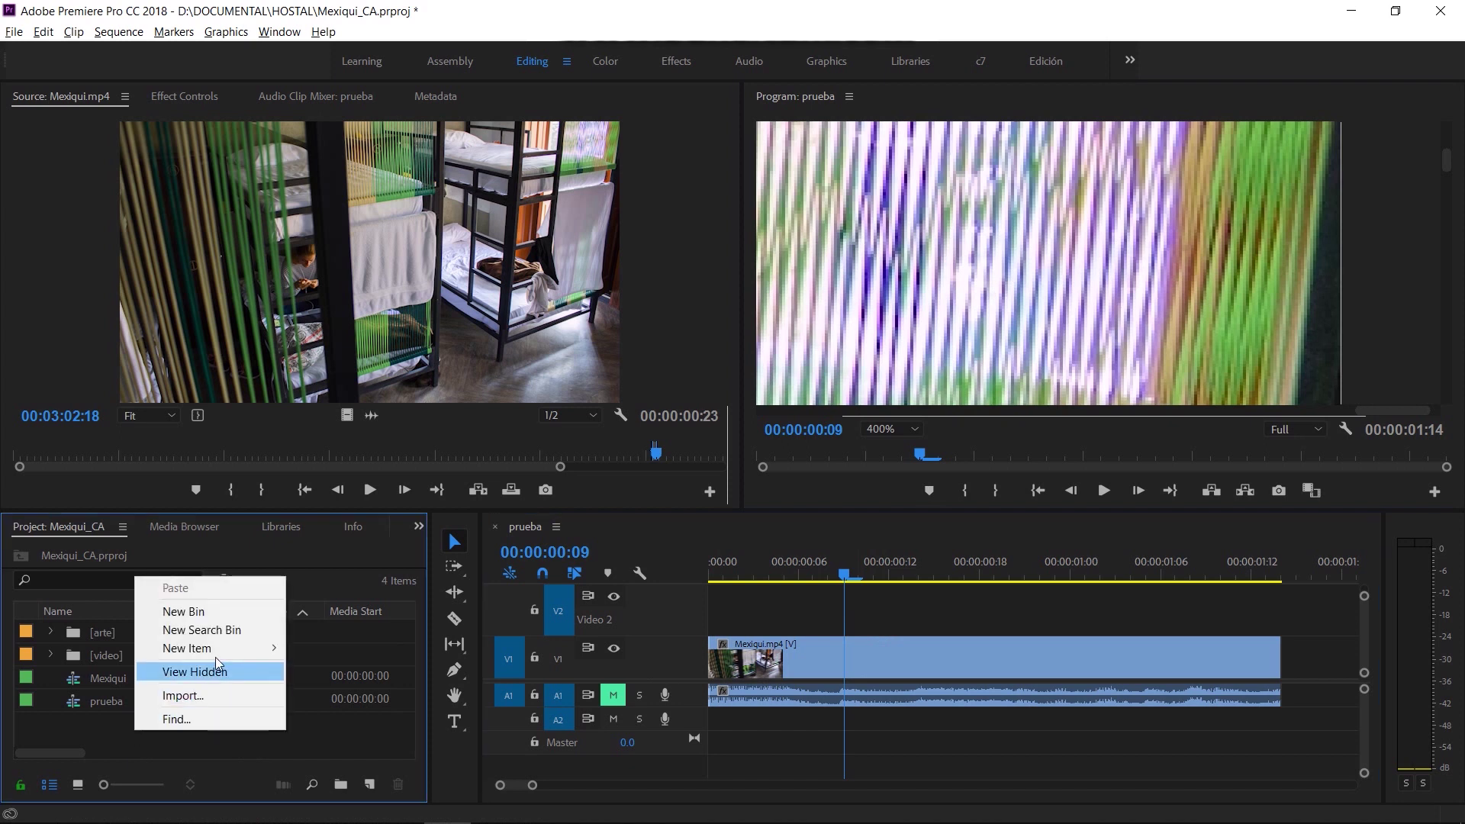
{"action": "mouse_move", "coordinate": [212, 650]}
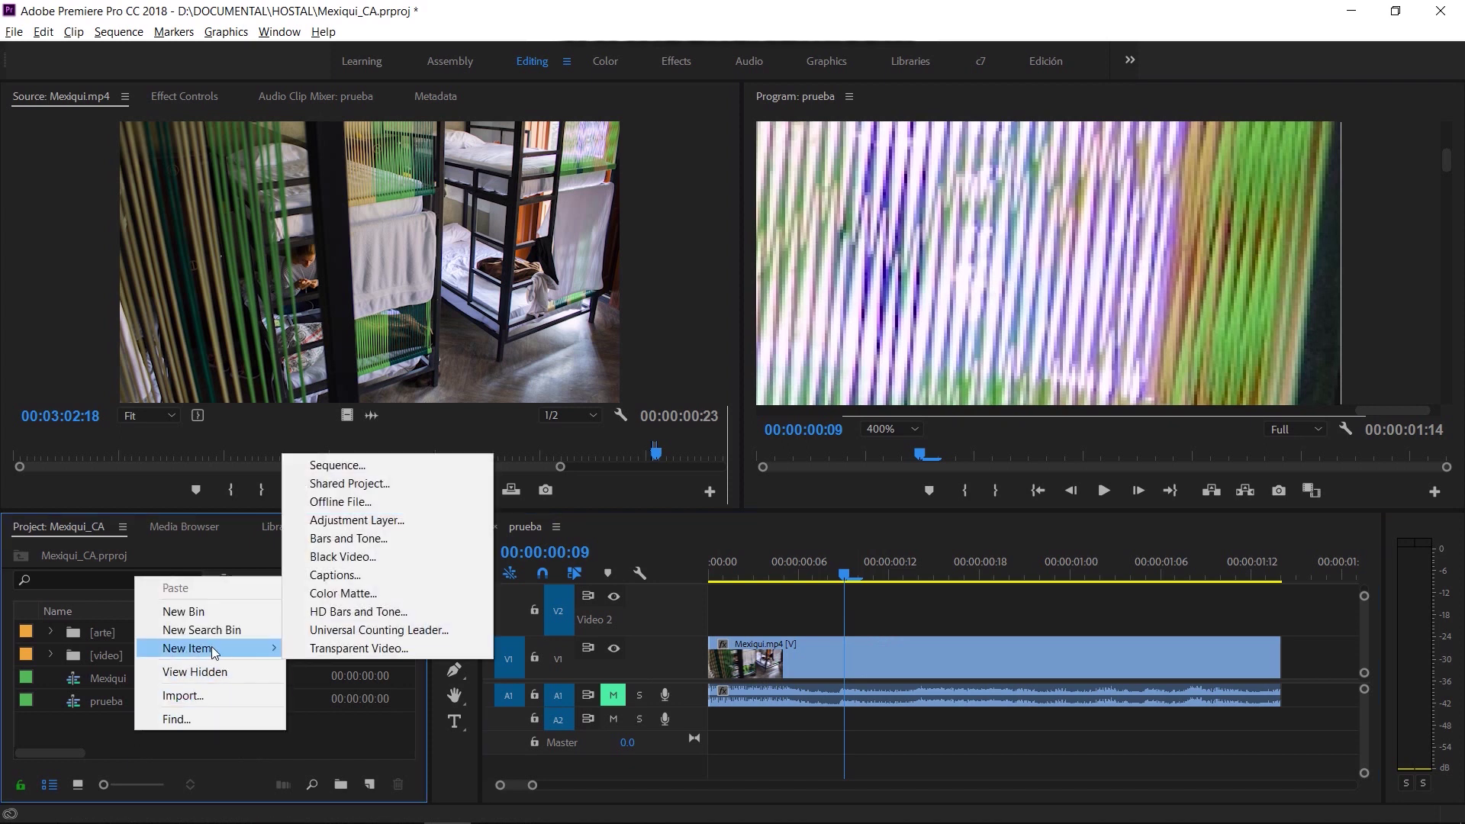
{"action": "left_click", "coordinate": [383, 524]}
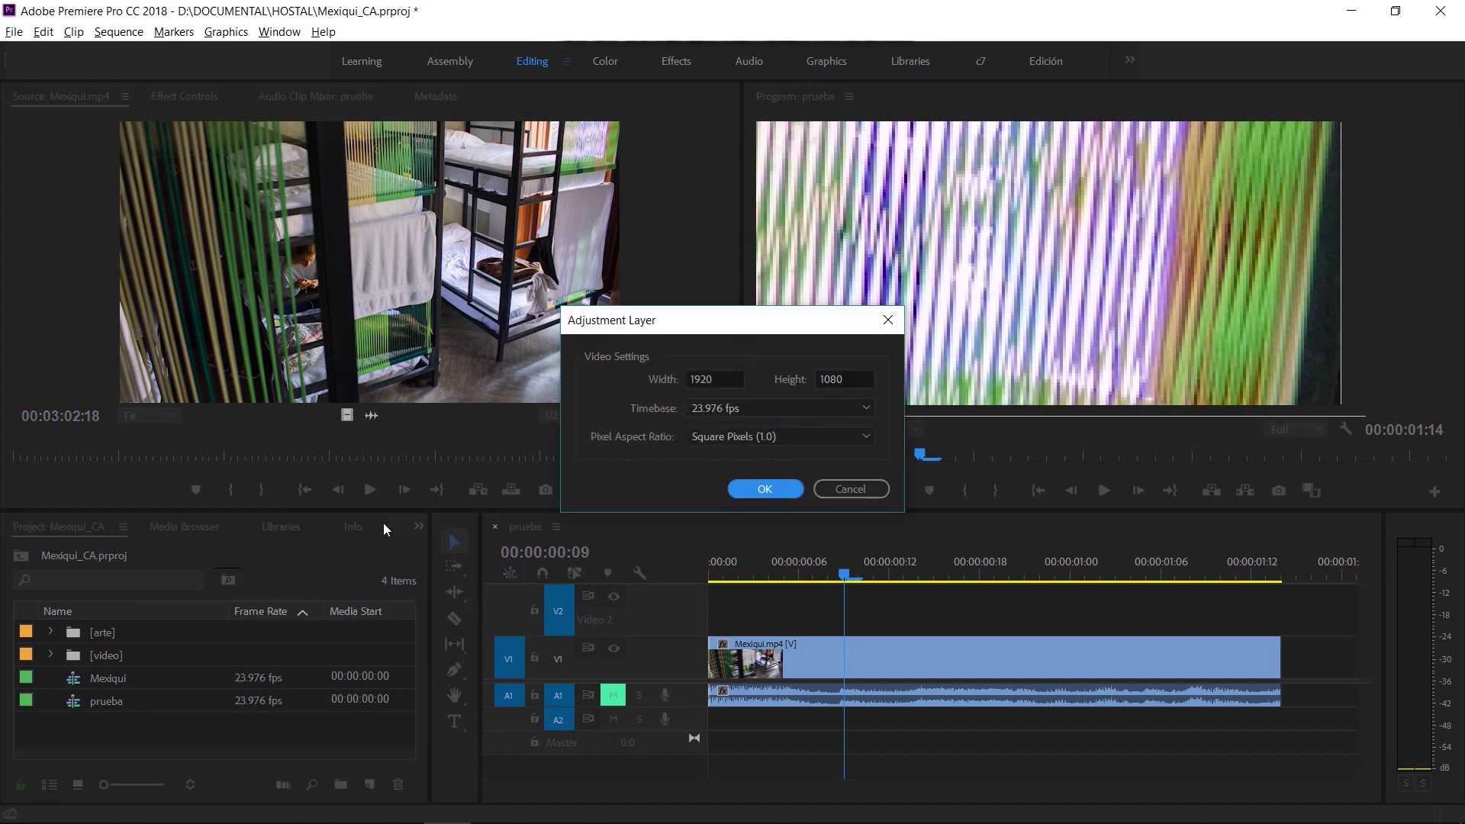
{"action": "left_click", "coordinate": [765, 488]}
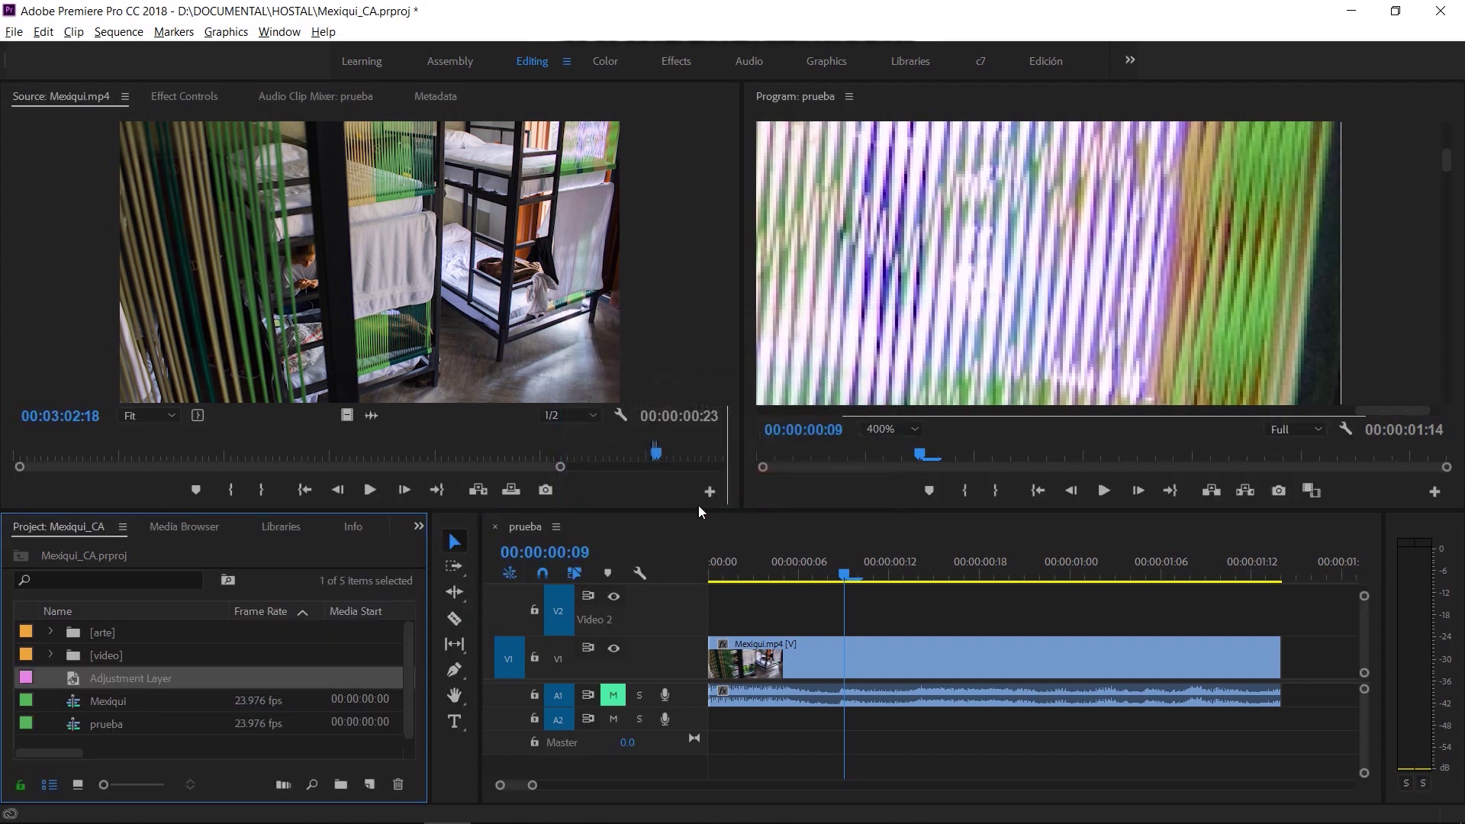
- Place the adjustment layer on V2 and trim it to end with Mexiqui.mp4 at 00:00:01:14
{"action": "left_click_drag", "start_coordinate": [99, 680], "coordinate": [705, 605]}
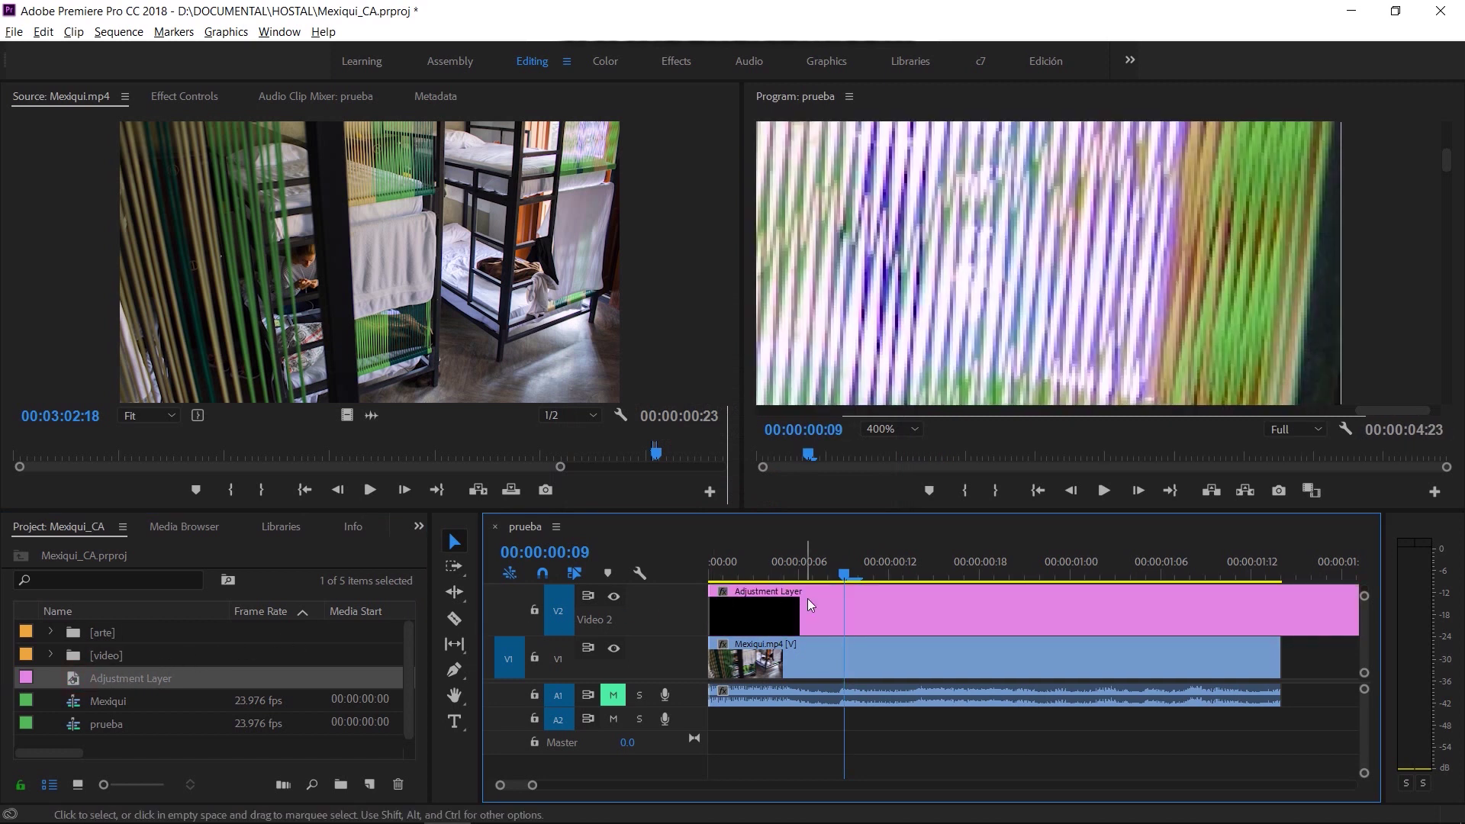
{"action": "left_click", "coordinate": [808, 602]}
{"action": "key", "text": "Down"}
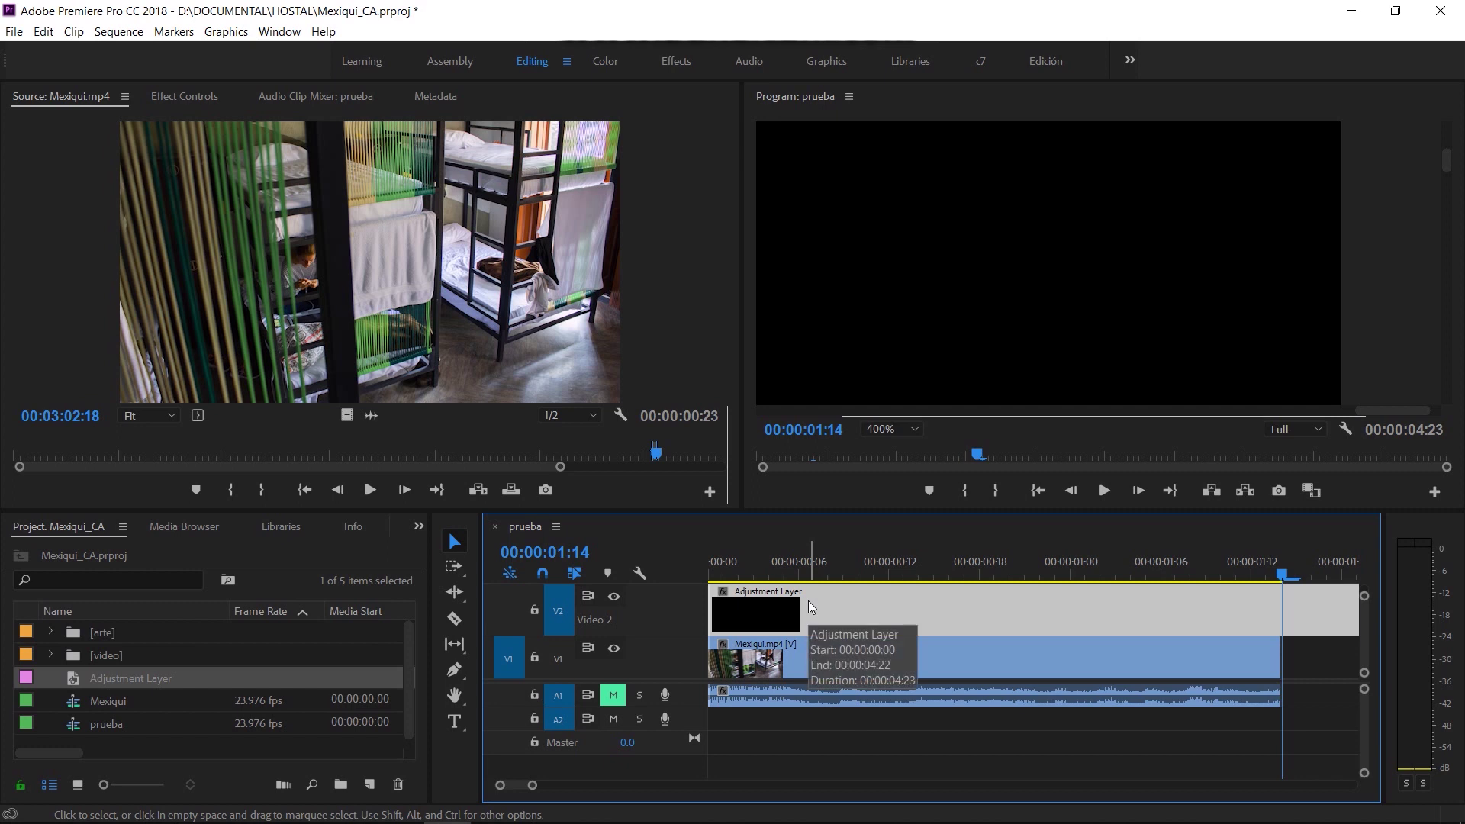
{"action": "key", "text": "ctrl+k"}
{"action": "left_click", "coordinate": [1348, 620]}
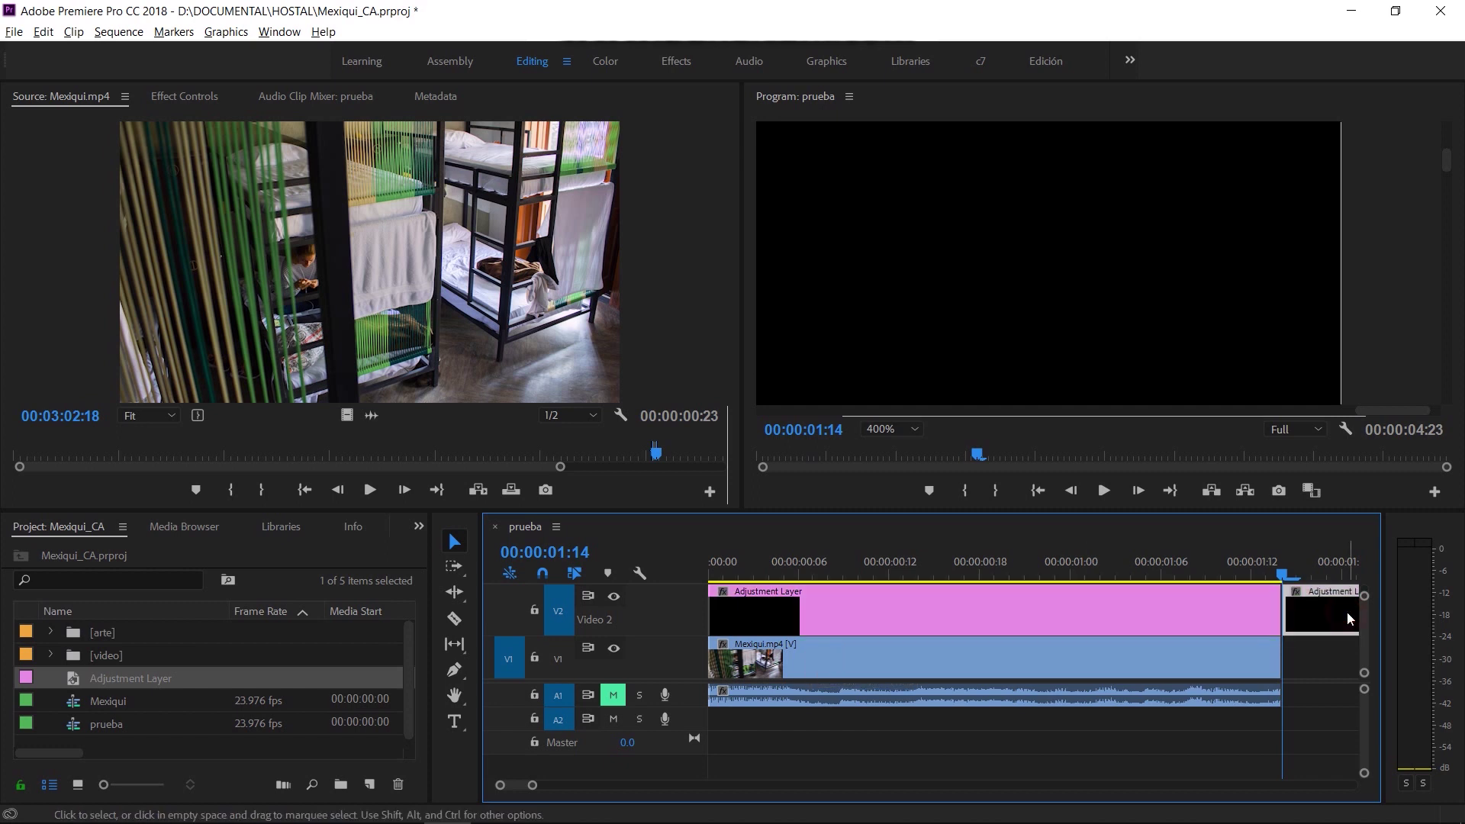
{"action": "key", "text": "Delete"}
- Enlarge the timeline slightly and reselect the adjustment layer on Video 2
{"action": "left_click_drag", "start_coordinate": [862, 519], "coordinate": [862, 487]}
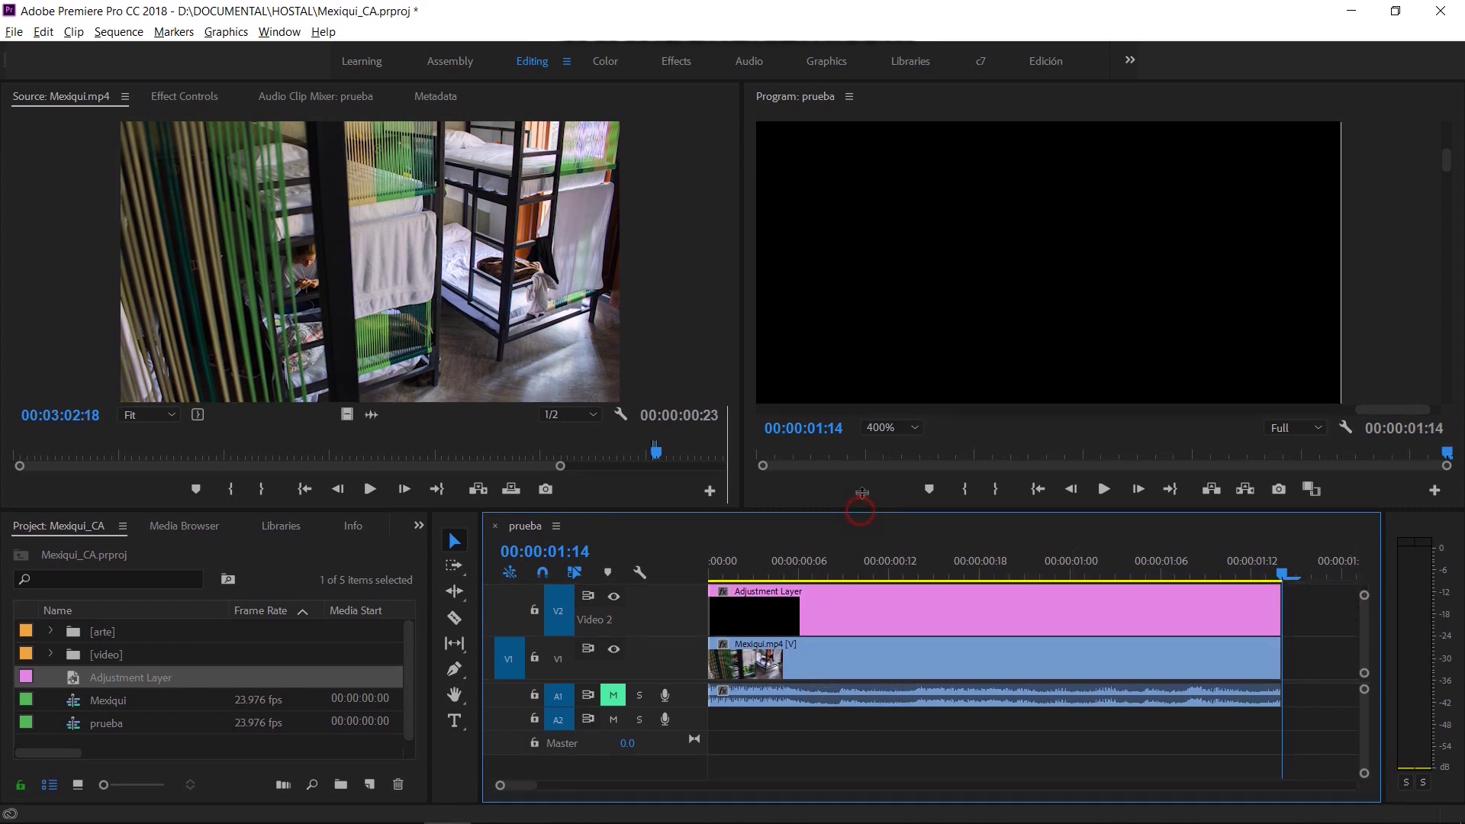
{"action": "left_click", "coordinate": [860, 592]}
{"action": "left_click", "coordinate": [878, 548]}
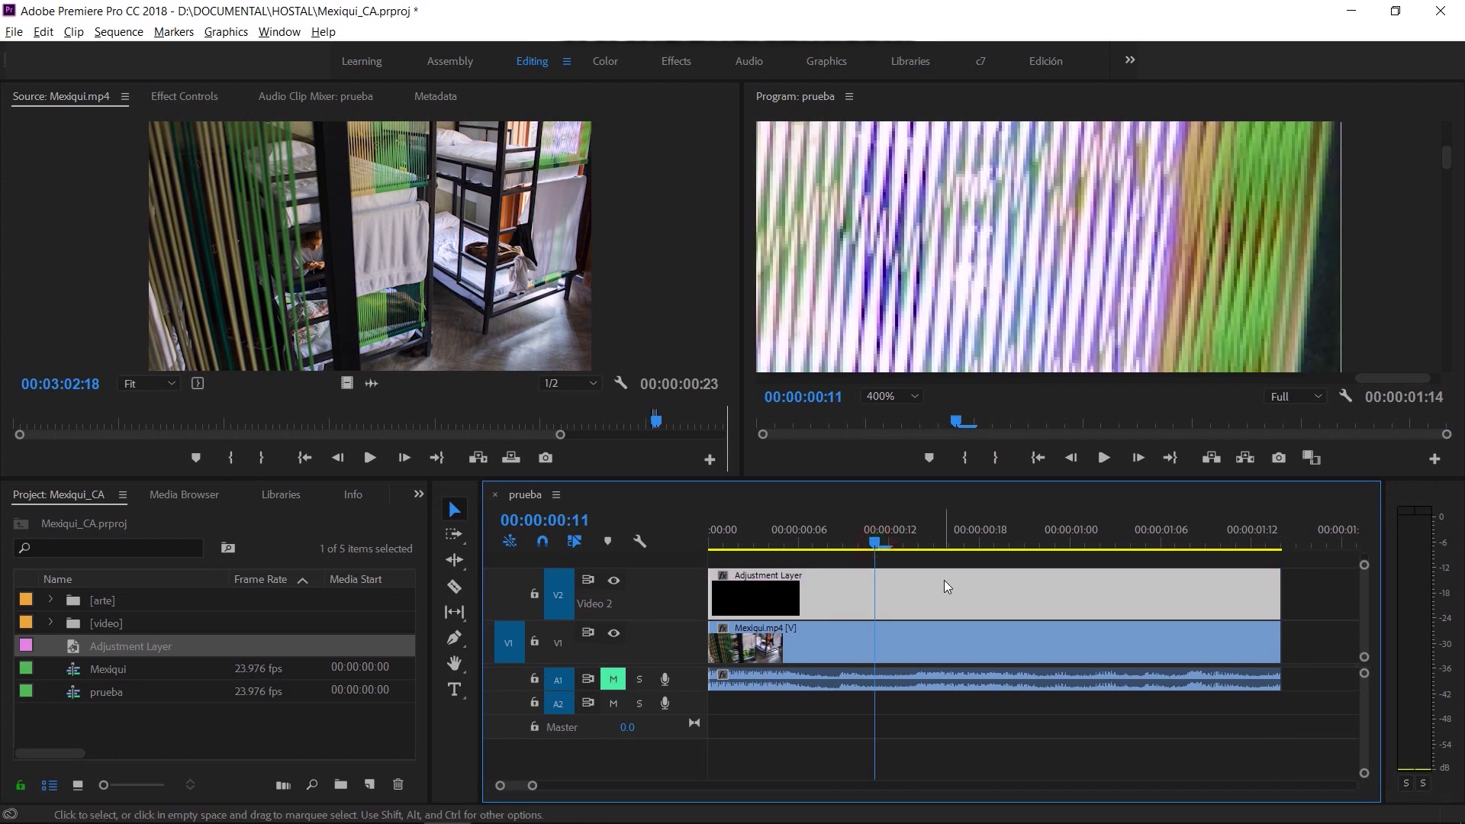
{"action": "left_click", "coordinate": [936, 547]}
{"action": "left_click", "coordinate": [938, 591]}
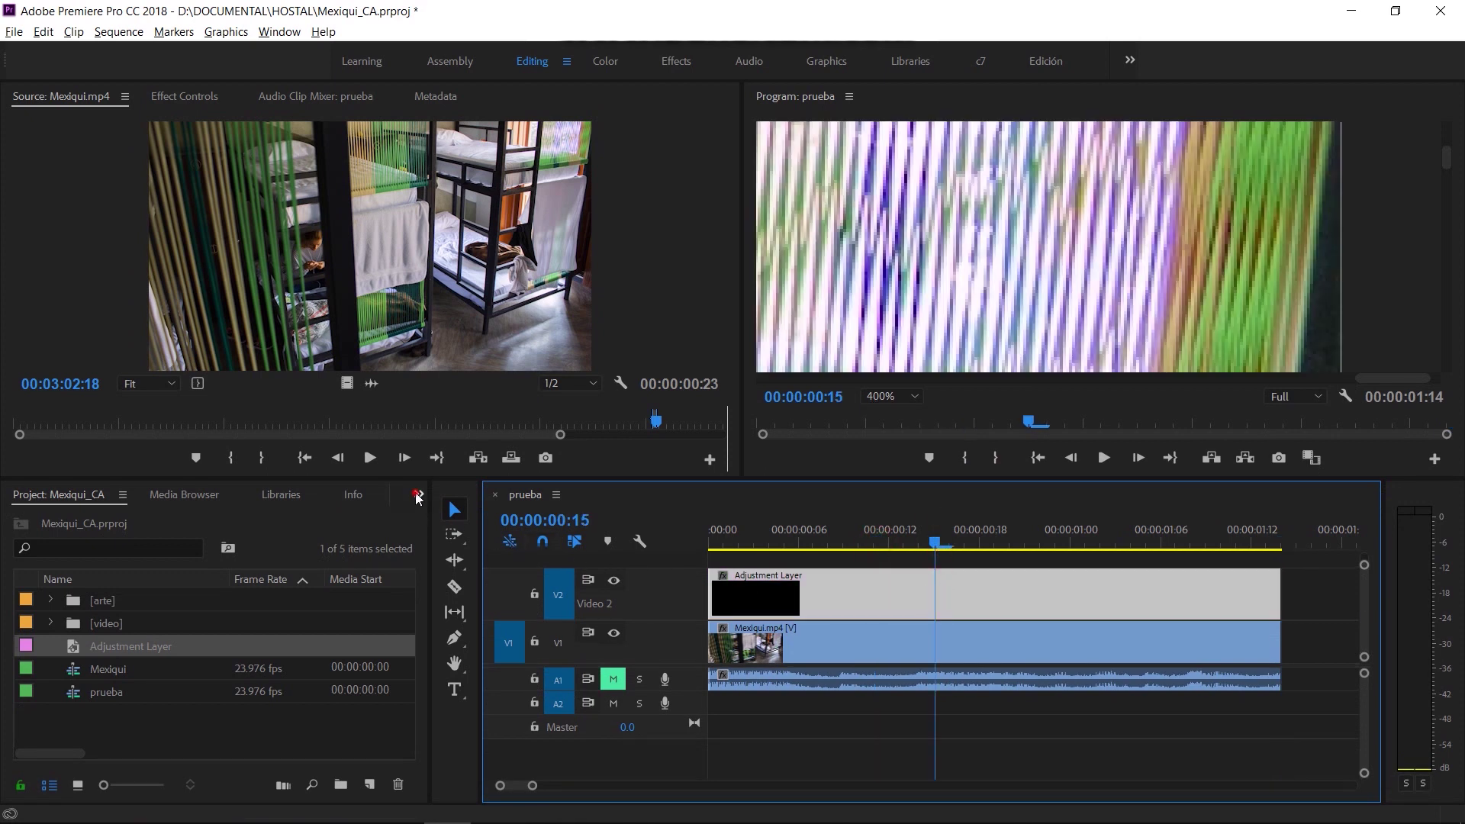
- Search the Effects panel for 'color' and apply Change to Color to the adjustment layer
{"action": "left_click", "coordinate": [418, 498]}
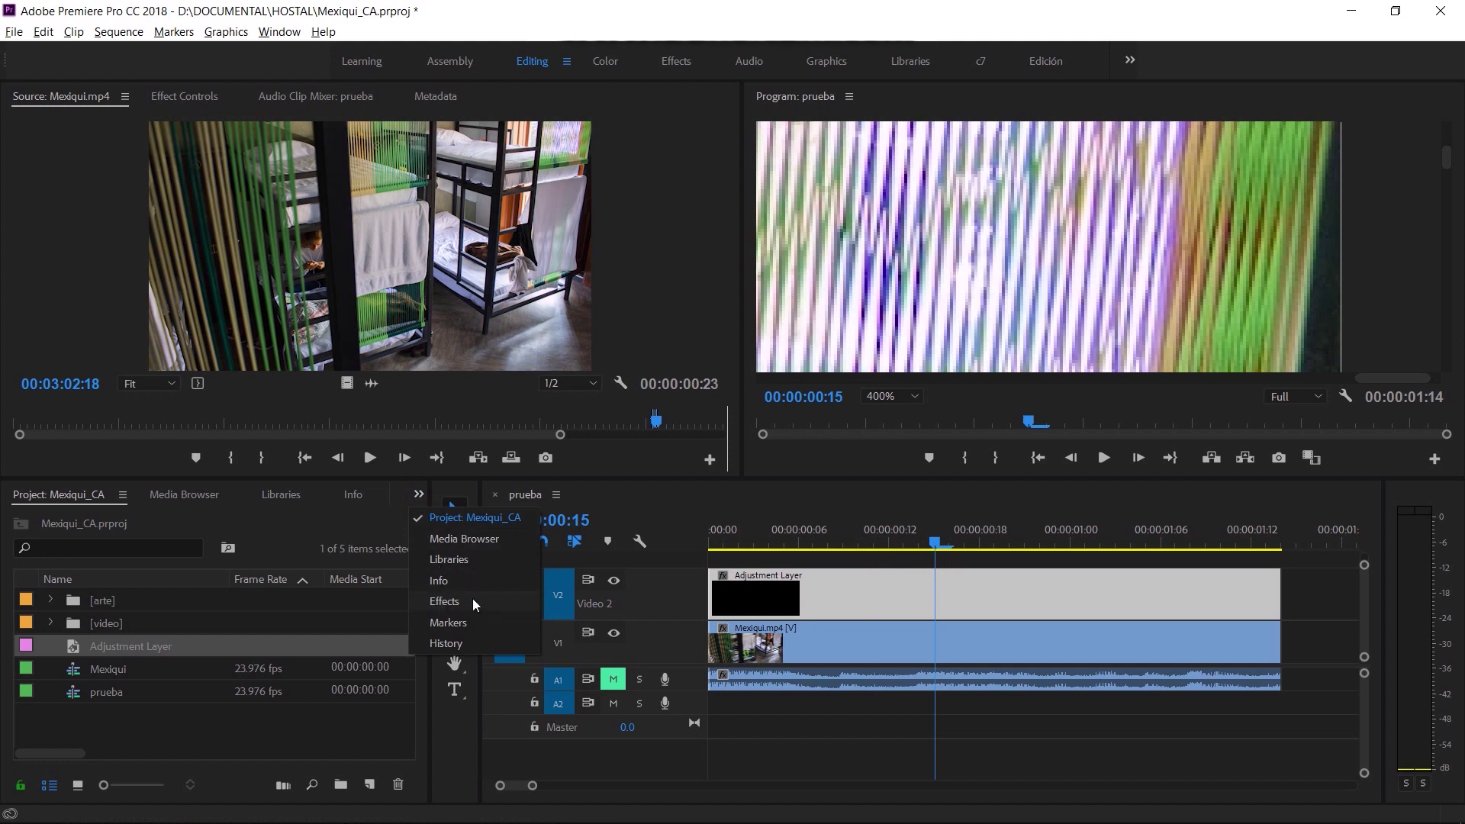
{"action": "left_click", "coordinate": [452, 601]}
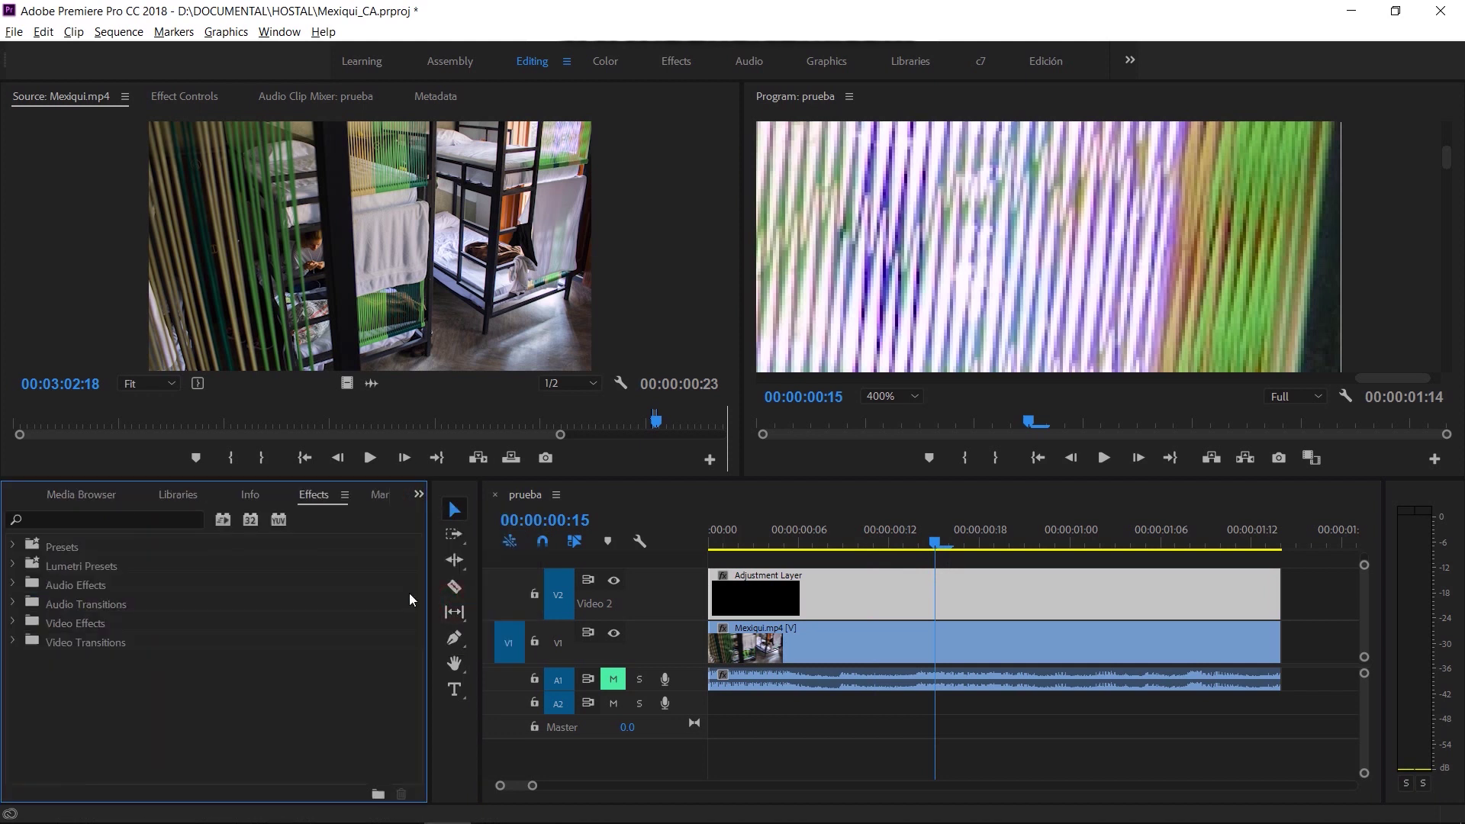
{"action": "left_click", "coordinate": [168, 519]}
{"action": "type", "text": "color"}
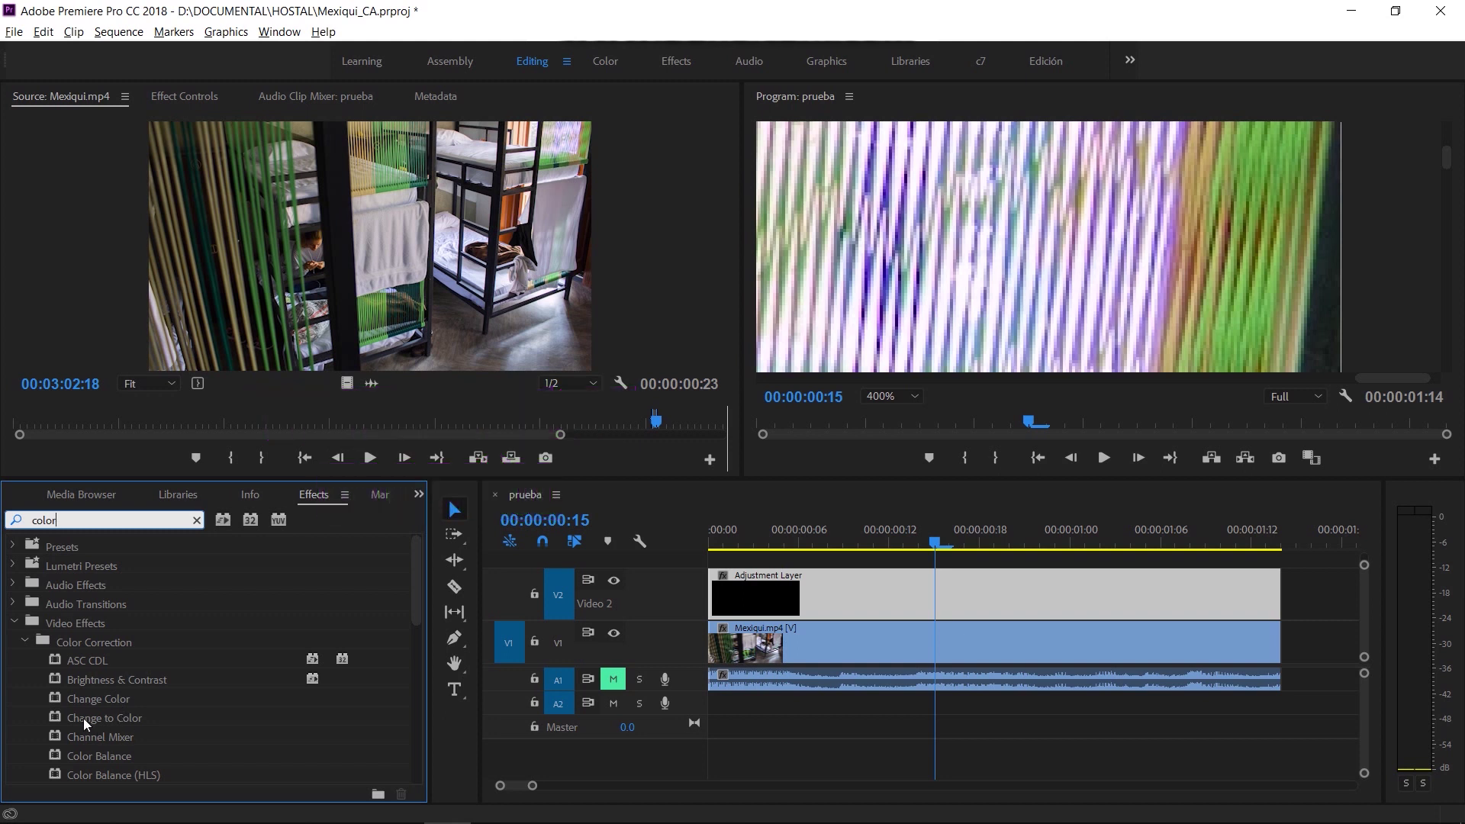
{"action": "left_click", "coordinate": [84, 719]}
{"action": "left_click_drag", "start_coordinate": [74, 725], "coordinate": [802, 601]}
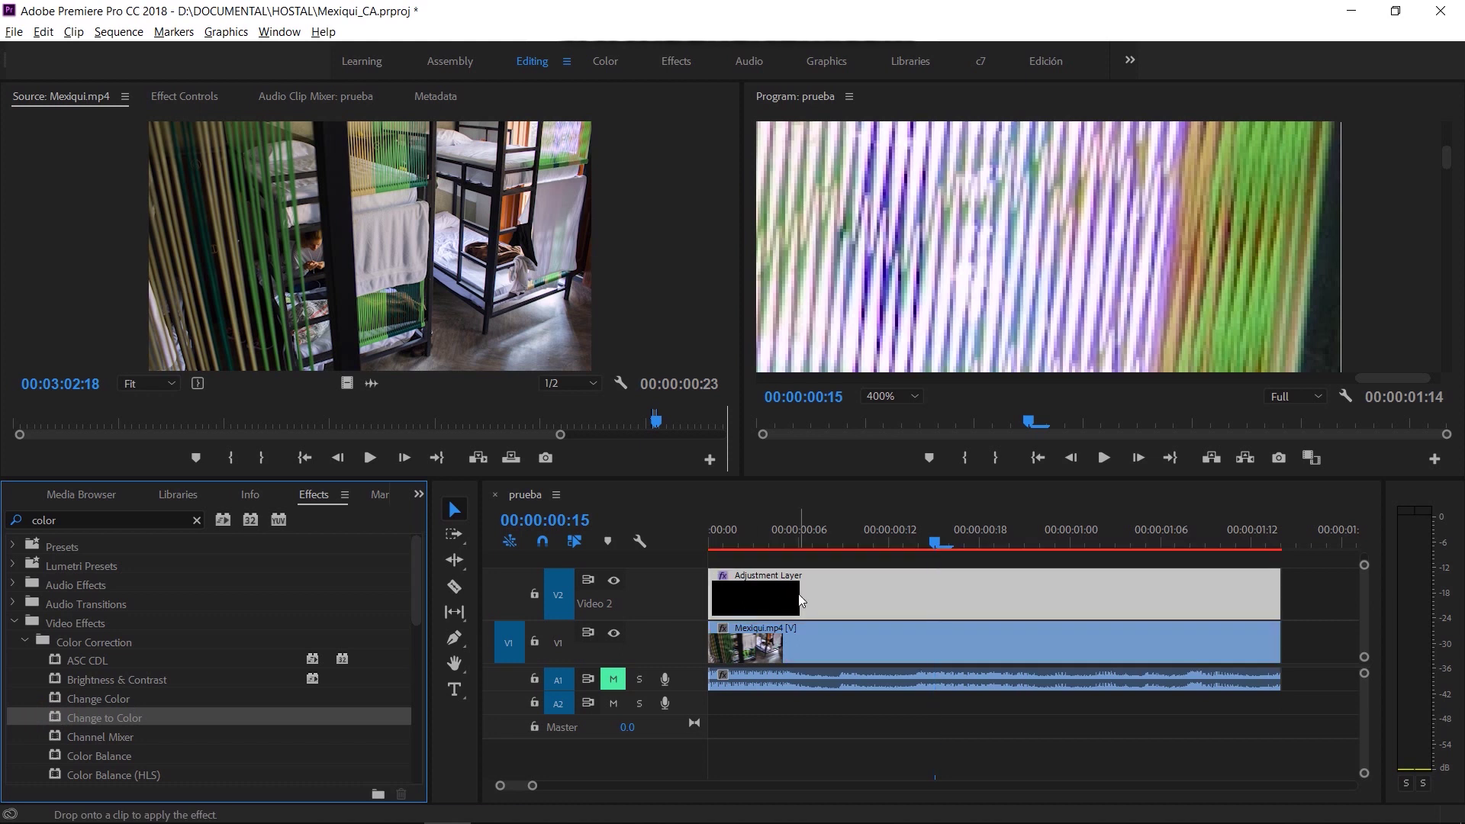
{"action": "left_click", "coordinate": [794, 599]}
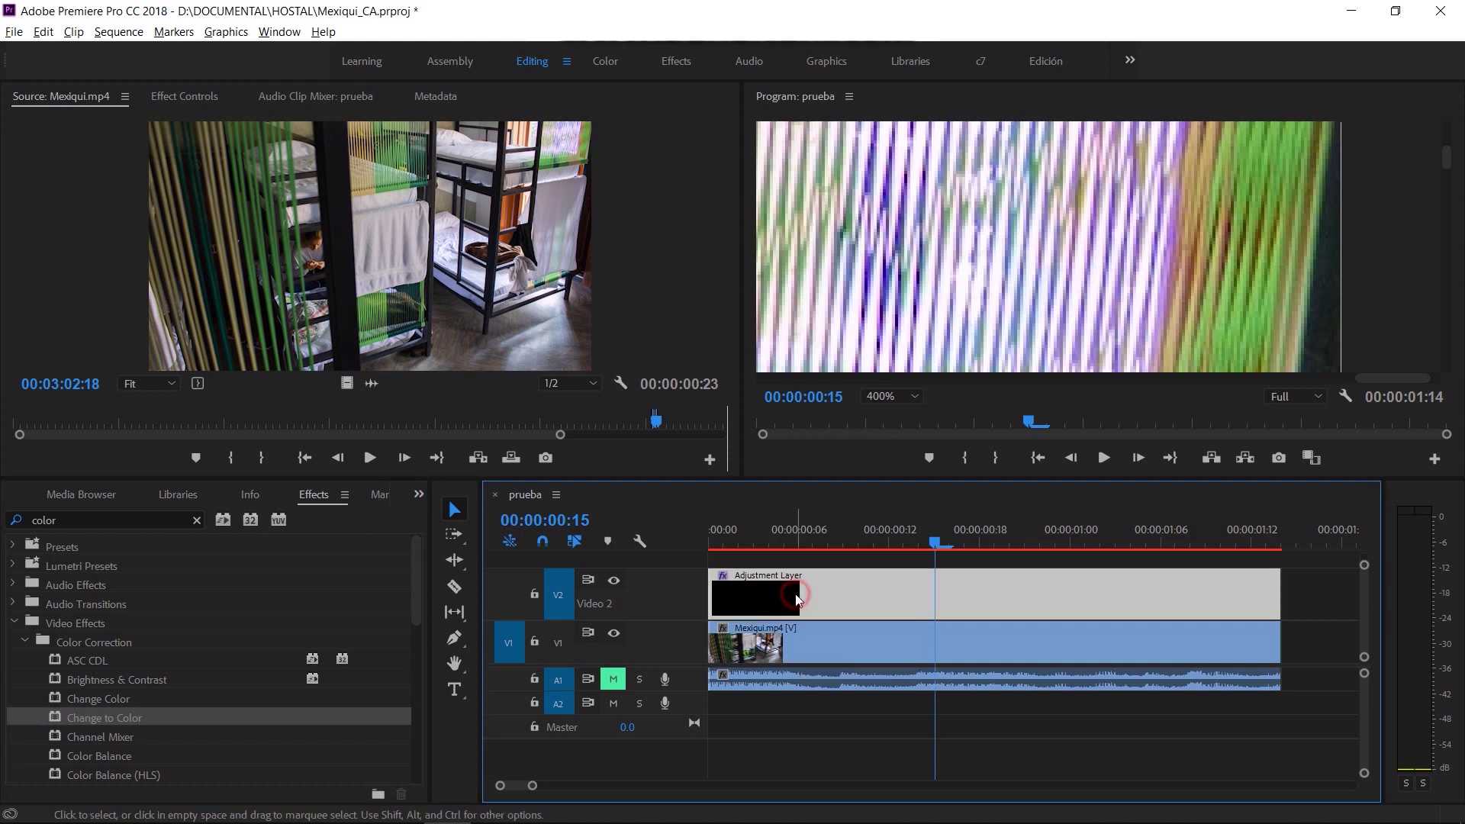
- In Effect Controls, collapse Motion and select the Change to Color effect
{"action": "left_click", "coordinate": [178, 98]}
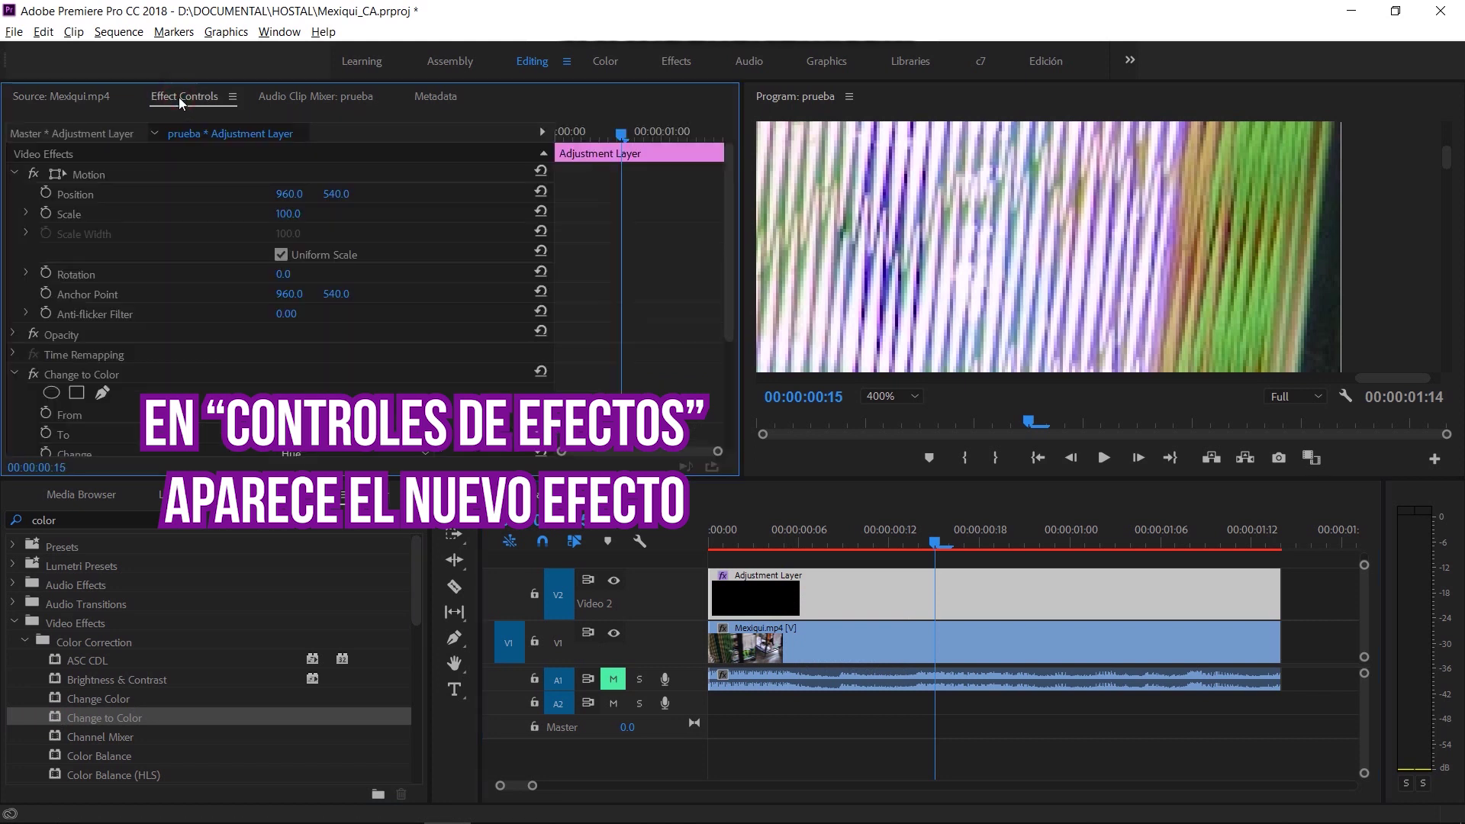
{"action": "left_click", "coordinate": [13, 175]}
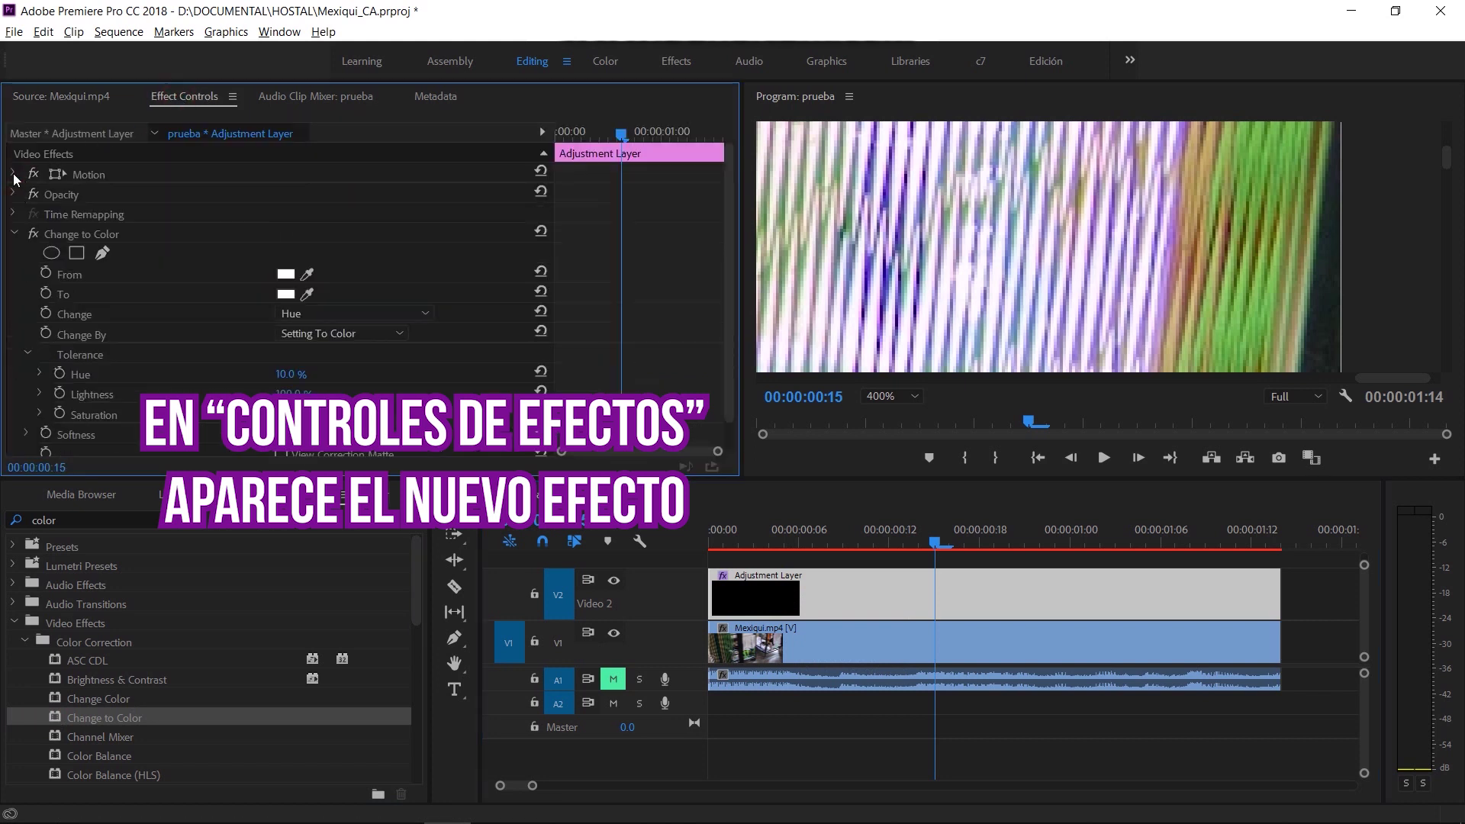
{"action": "left_click", "coordinate": [99, 235]}
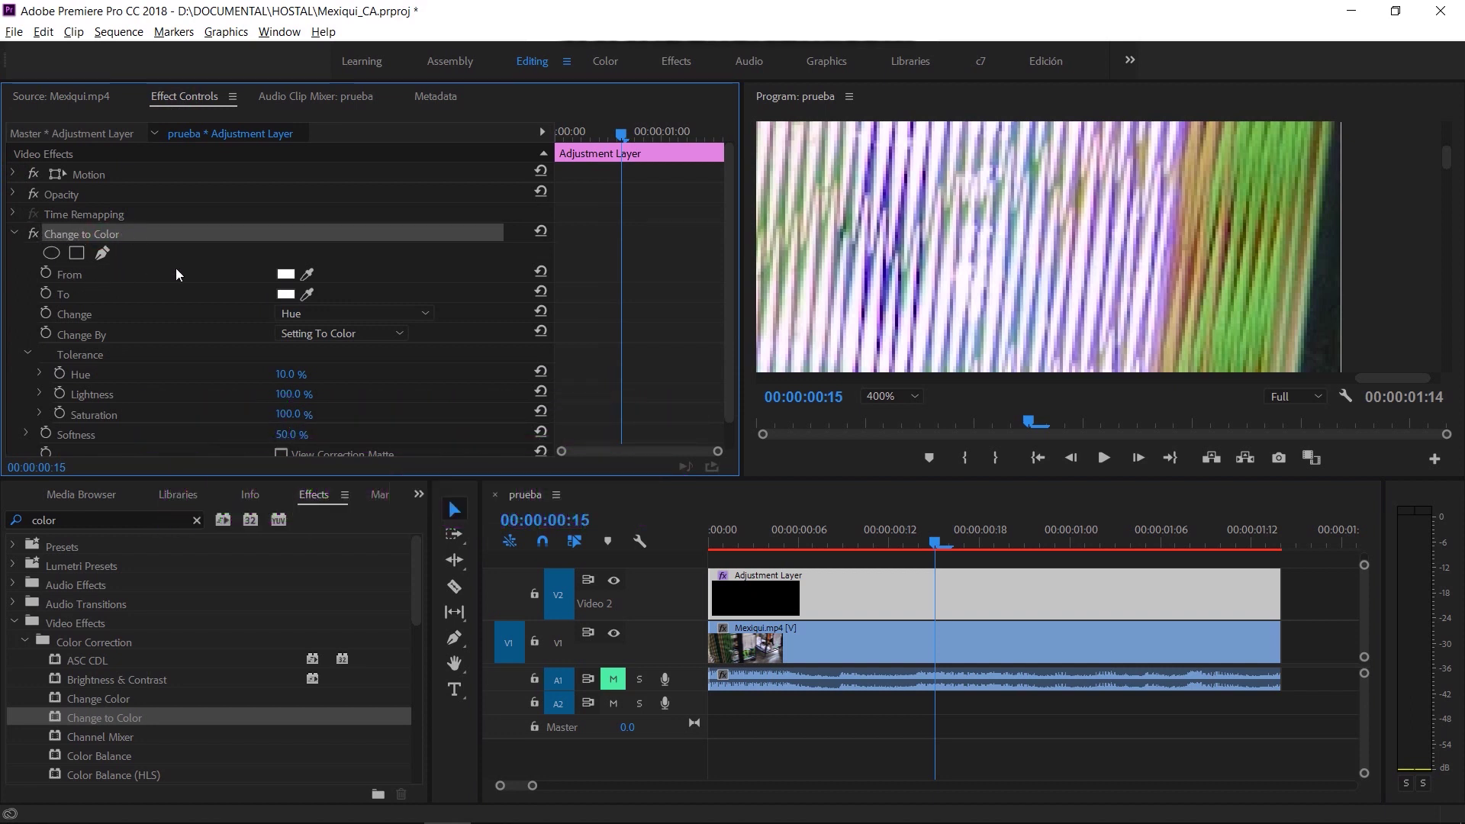
{"action": "left_click", "coordinate": [308, 273]}
- Set the From colour to a sampled purple stripe and Change to Hue & Saturation
{"action": "left_click", "coordinate": [875, 304]}
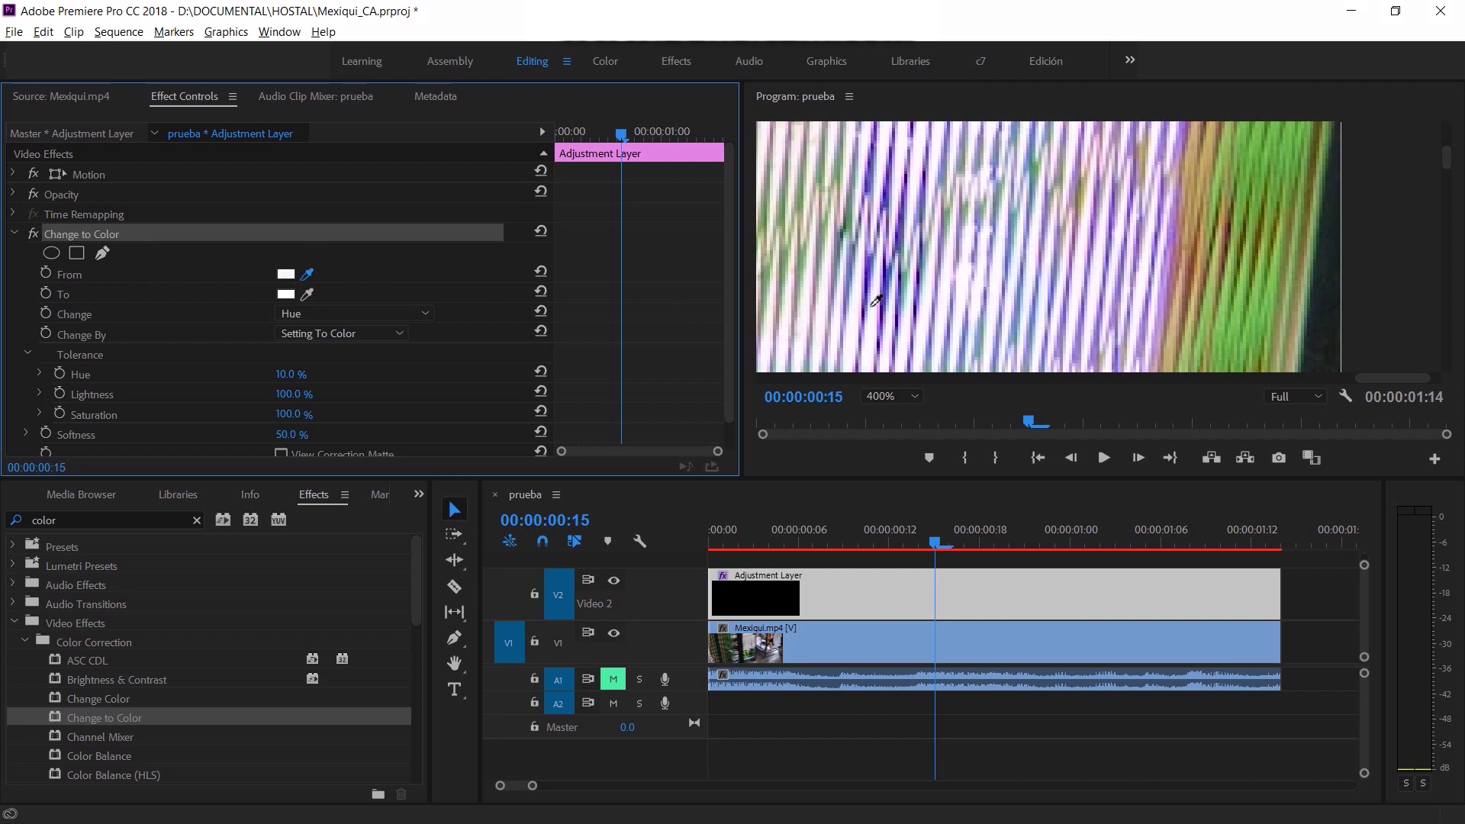
{"action": "left_click_drag", "start_coordinate": [910, 277], "coordinate": [893, 269]}
{"action": "left_click_drag", "start_coordinate": [892, 264], "coordinate": [890, 270]}
{"action": "left_click_drag", "start_coordinate": [889, 277], "coordinate": [890, 278]}
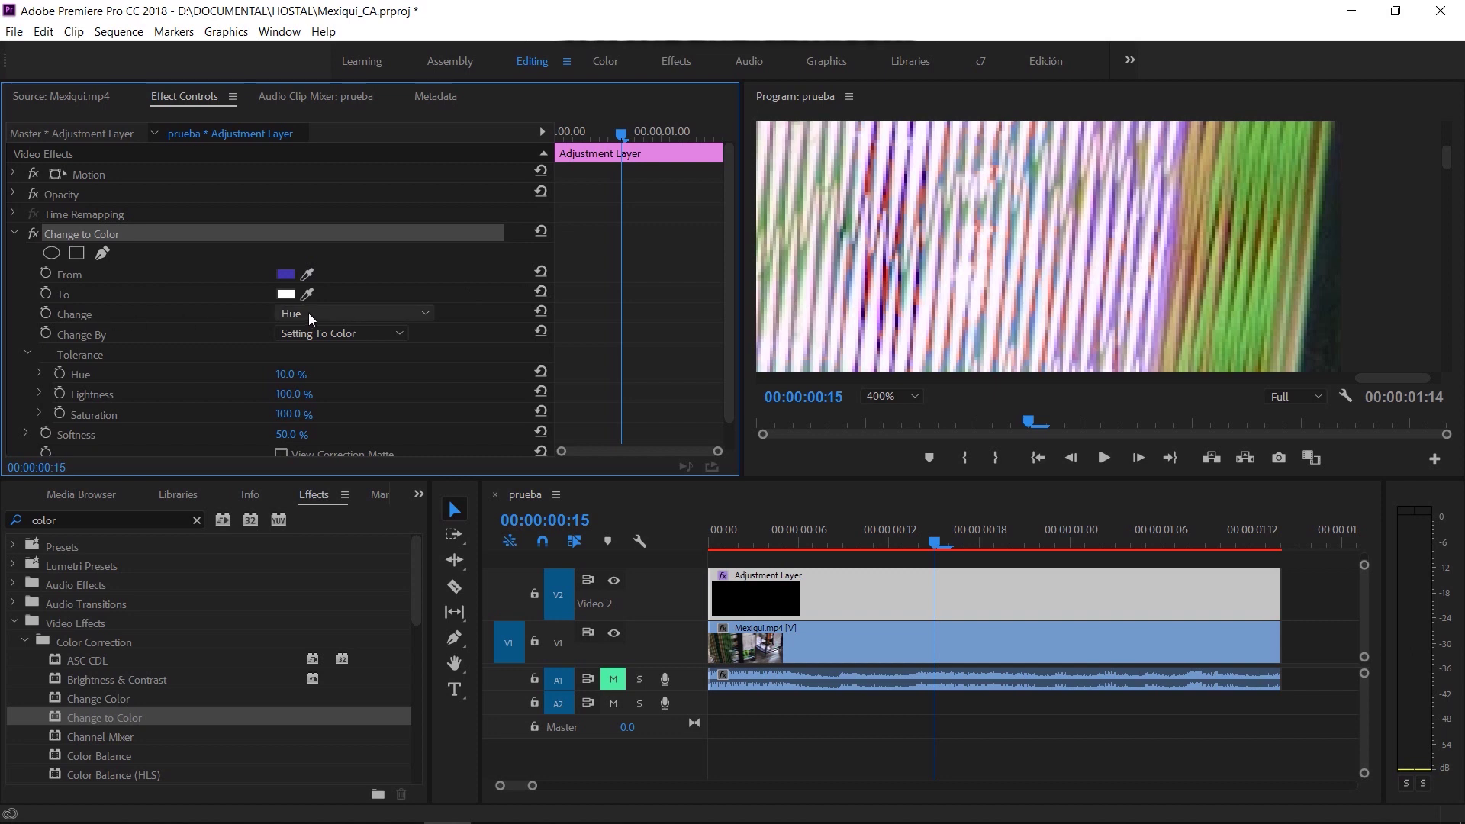
{"action": "left_click", "coordinate": [310, 319]}
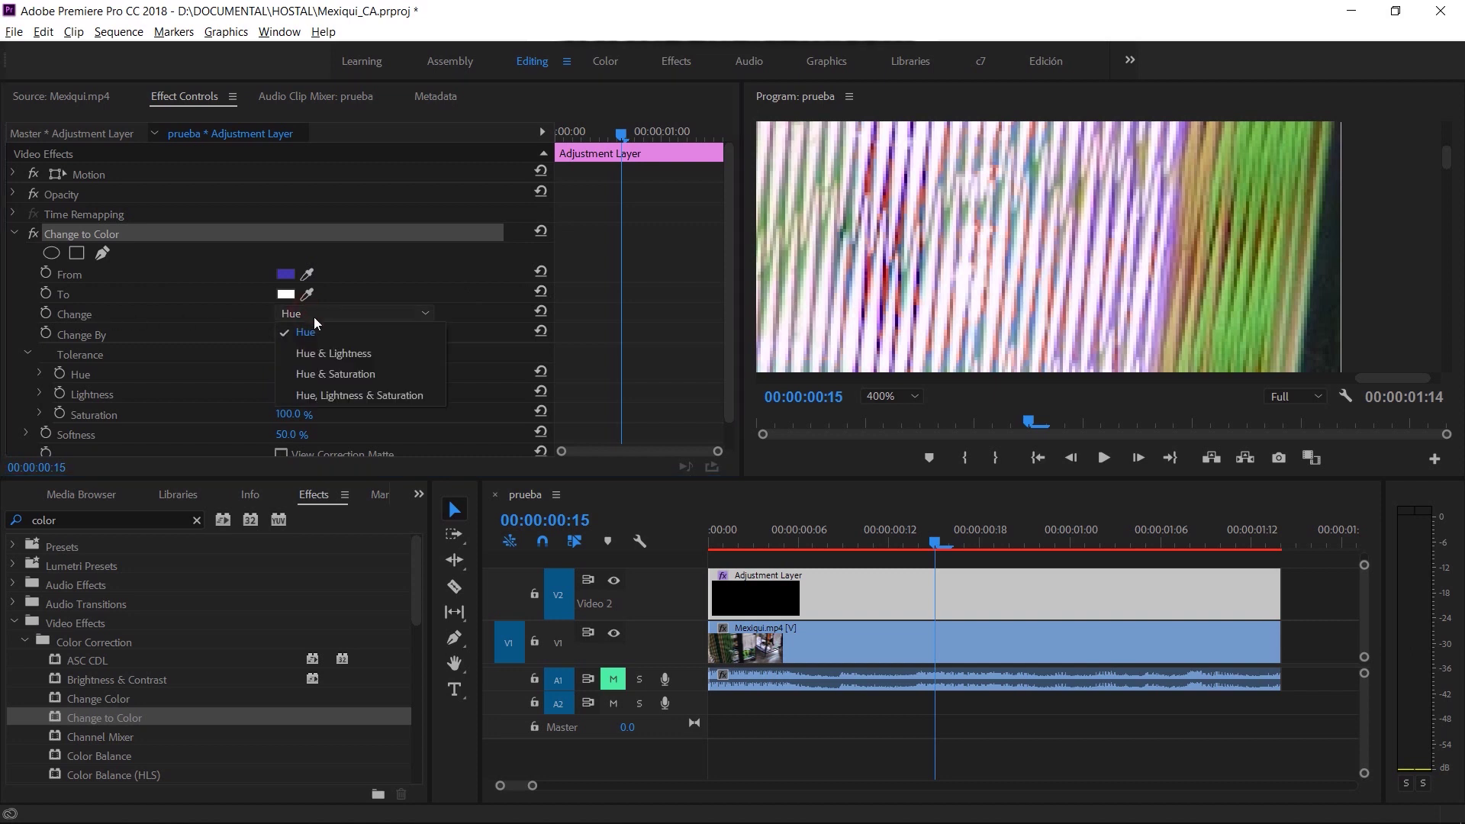
{"action": "left_click", "coordinate": [317, 373]}
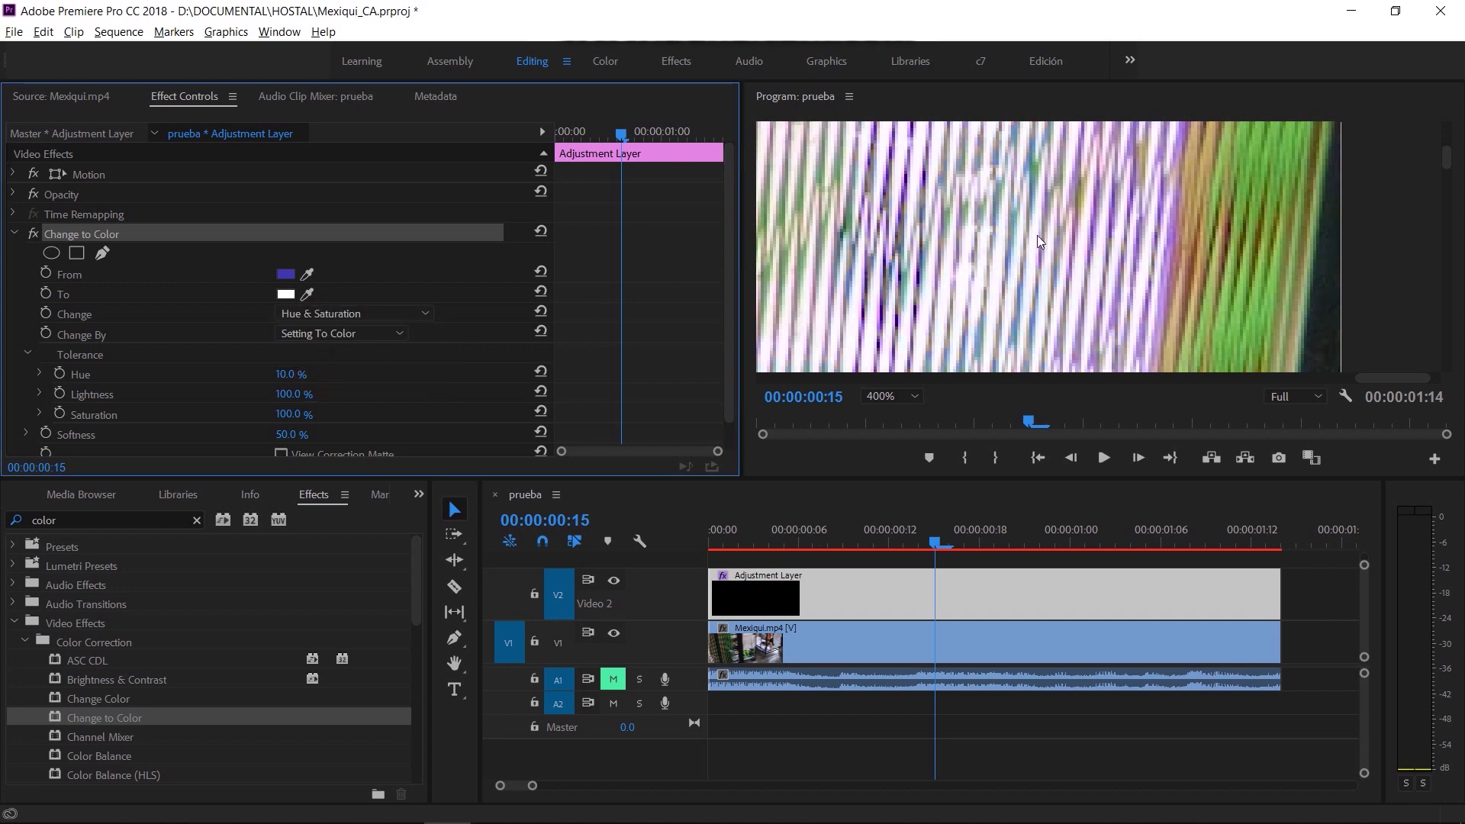
{"action": "left_click", "coordinate": [963, 565]}
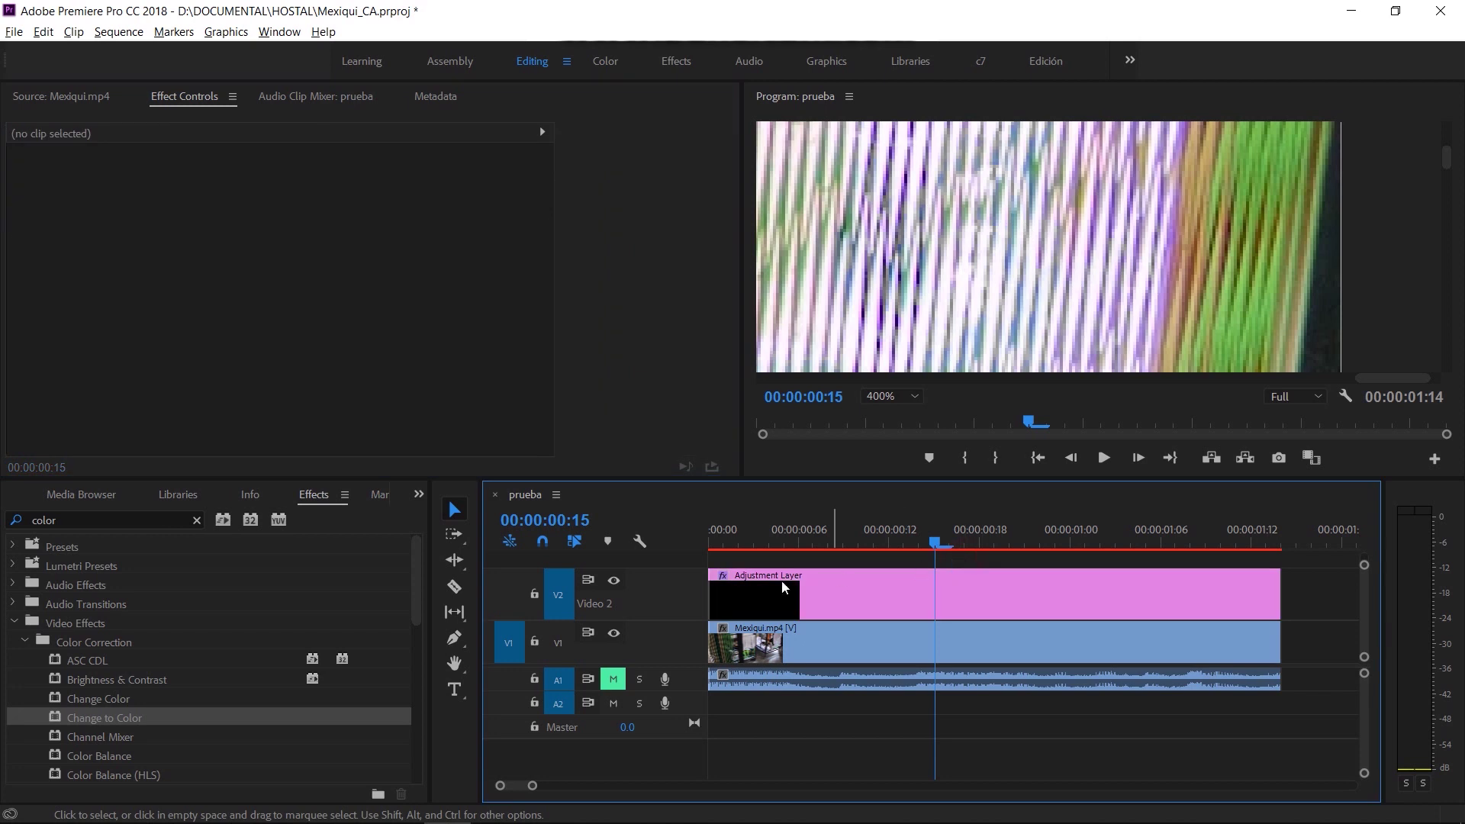
- Drop a second Change to Color onto the adjustment layer and collapse the first one
{"action": "left_click_drag", "start_coordinate": [61, 722], "coordinate": [817, 611]}
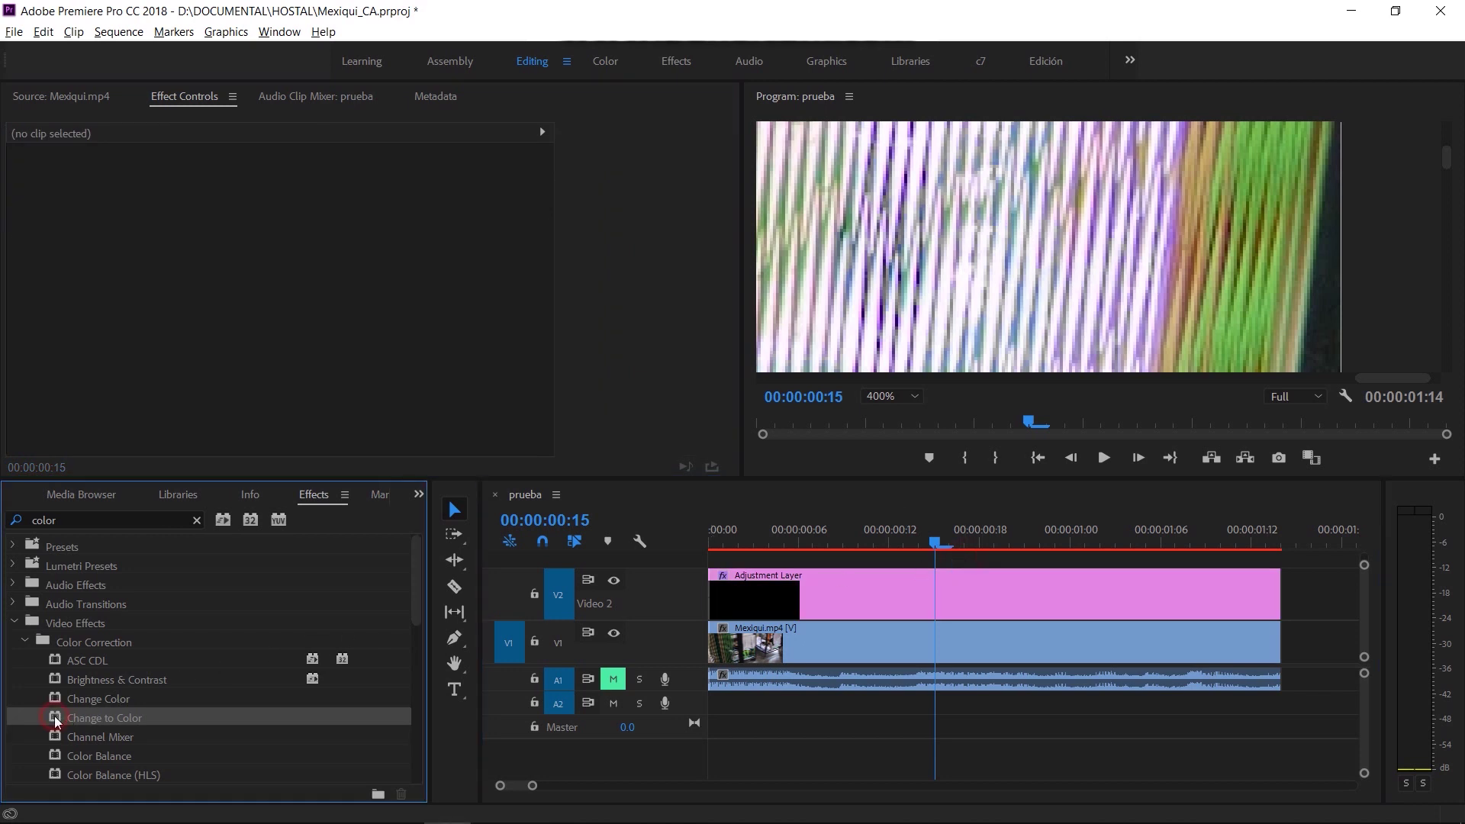
{"action": "left_click_drag", "start_coordinate": [817, 610], "coordinate": [846, 605]}
{"action": "left_click", "coordinate": [15, 233]}
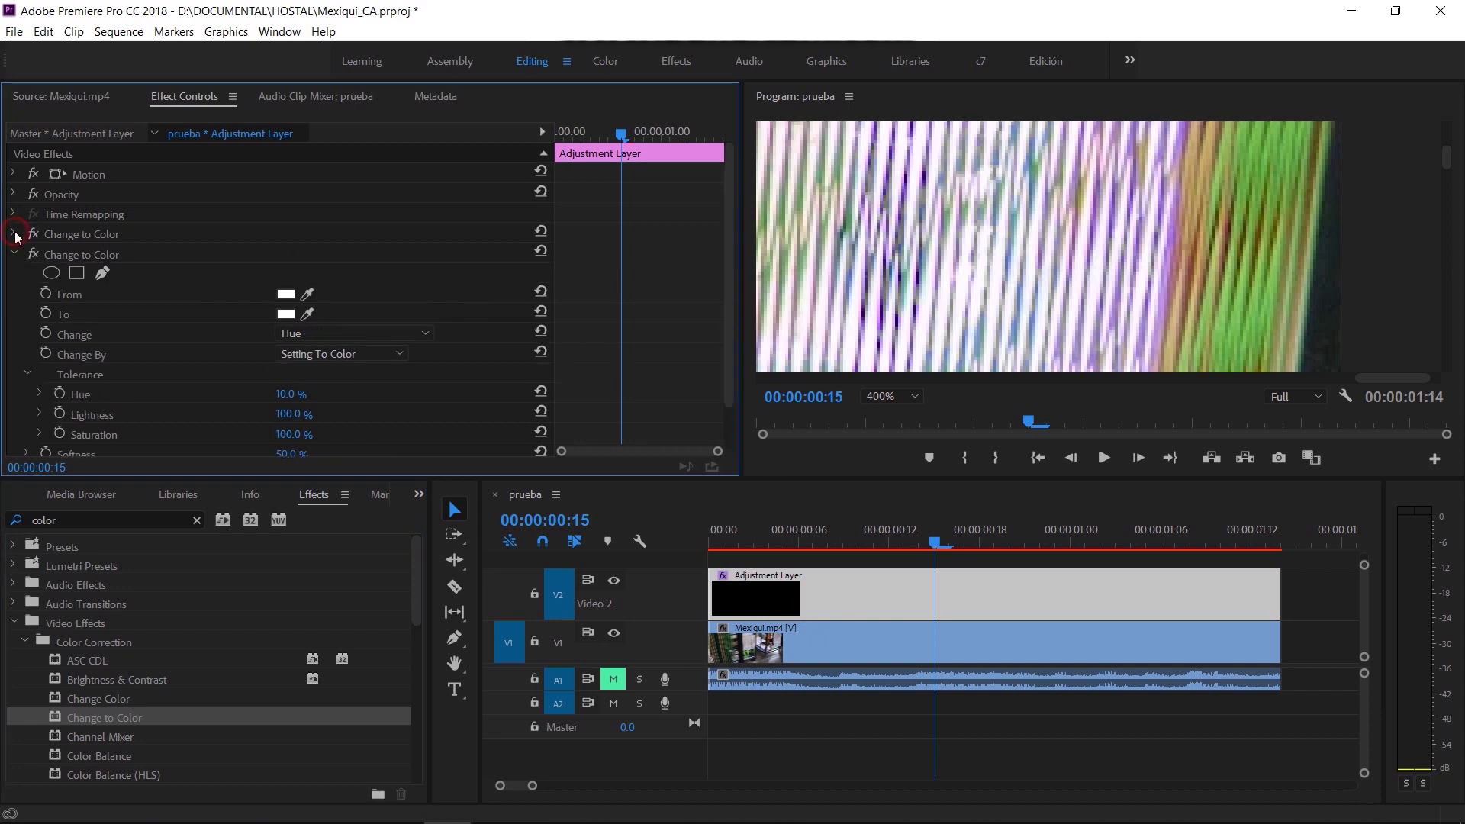
{"action": "left_click", "coordinate": [64, 257]}
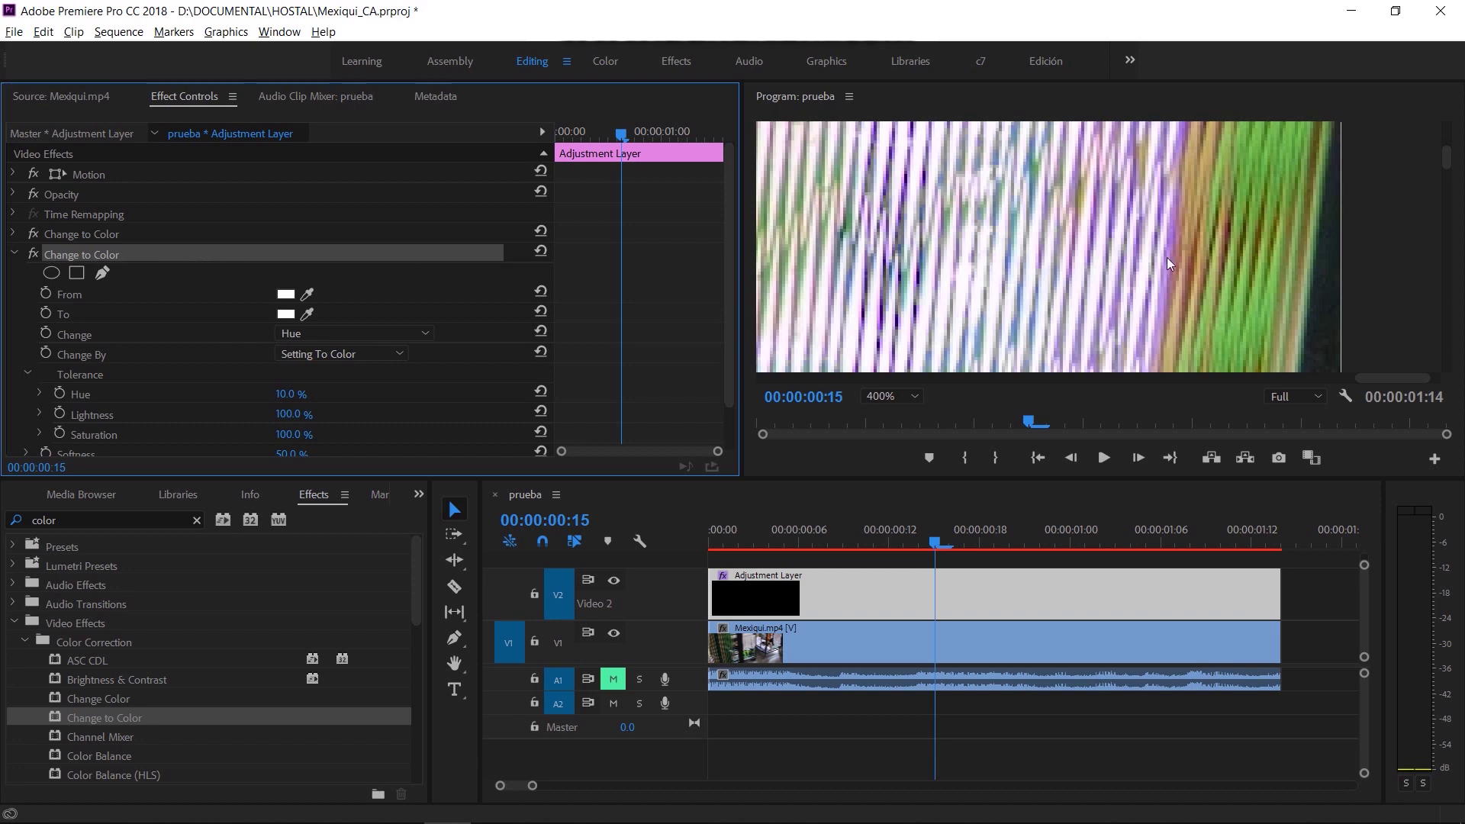
- Sample the purple fringe by the orange edge as From colour, changing Hue & Saturation
{"action": "left_click_drag", "start_coordinate": [1450, 165], "coordinate": [1452, 172]}
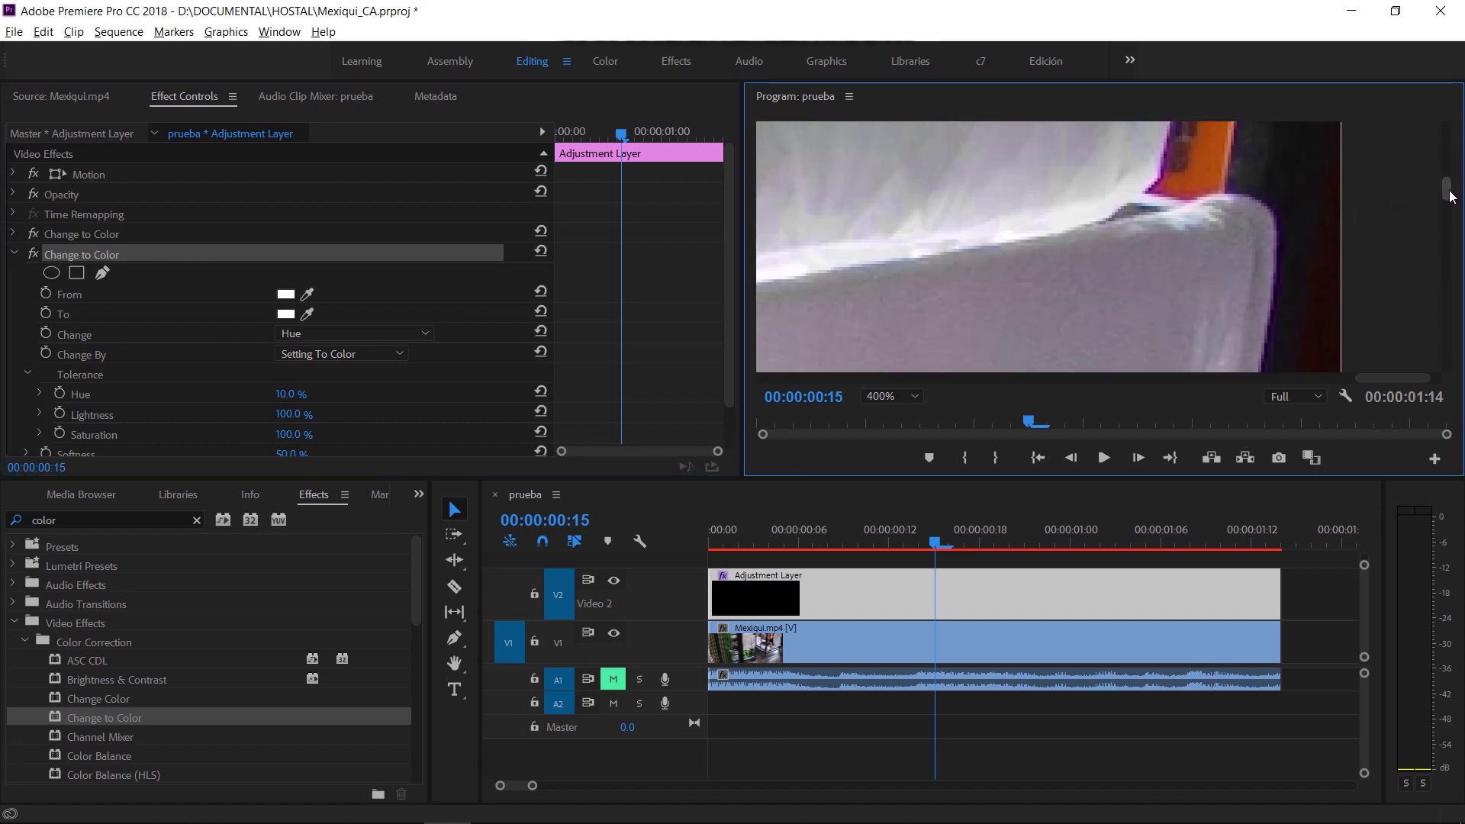
{"action": "left_click_drag", "start_coordinate": [1452, 171], "coordinate": [1447, 181]}
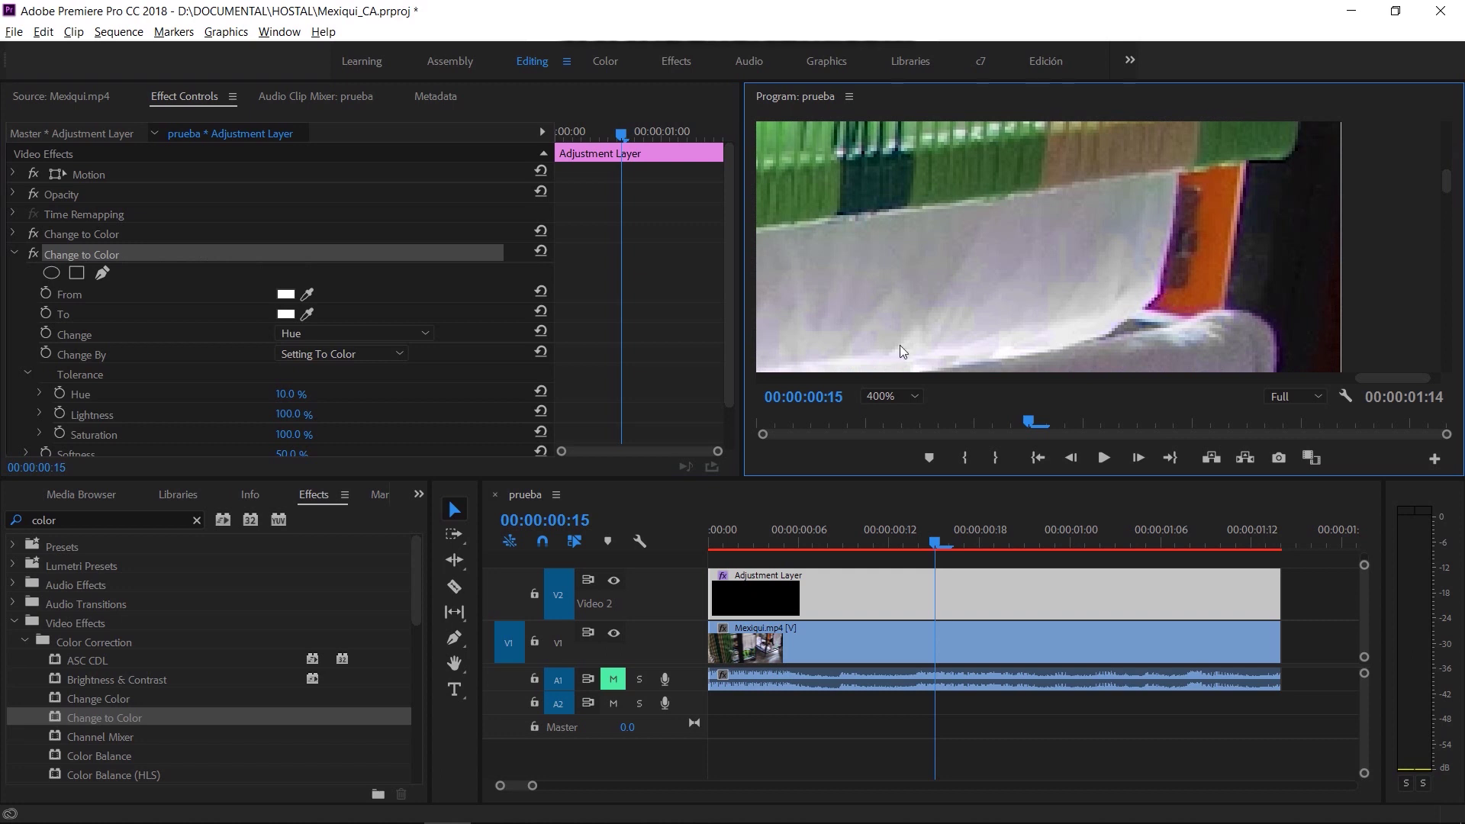
{"action": "left_click", "coordinate": [308, 292]}
{"action": "left_click", "coordinate": [1164, 279]}
{"action": "left_click", "coordinate": [1167, 278]}
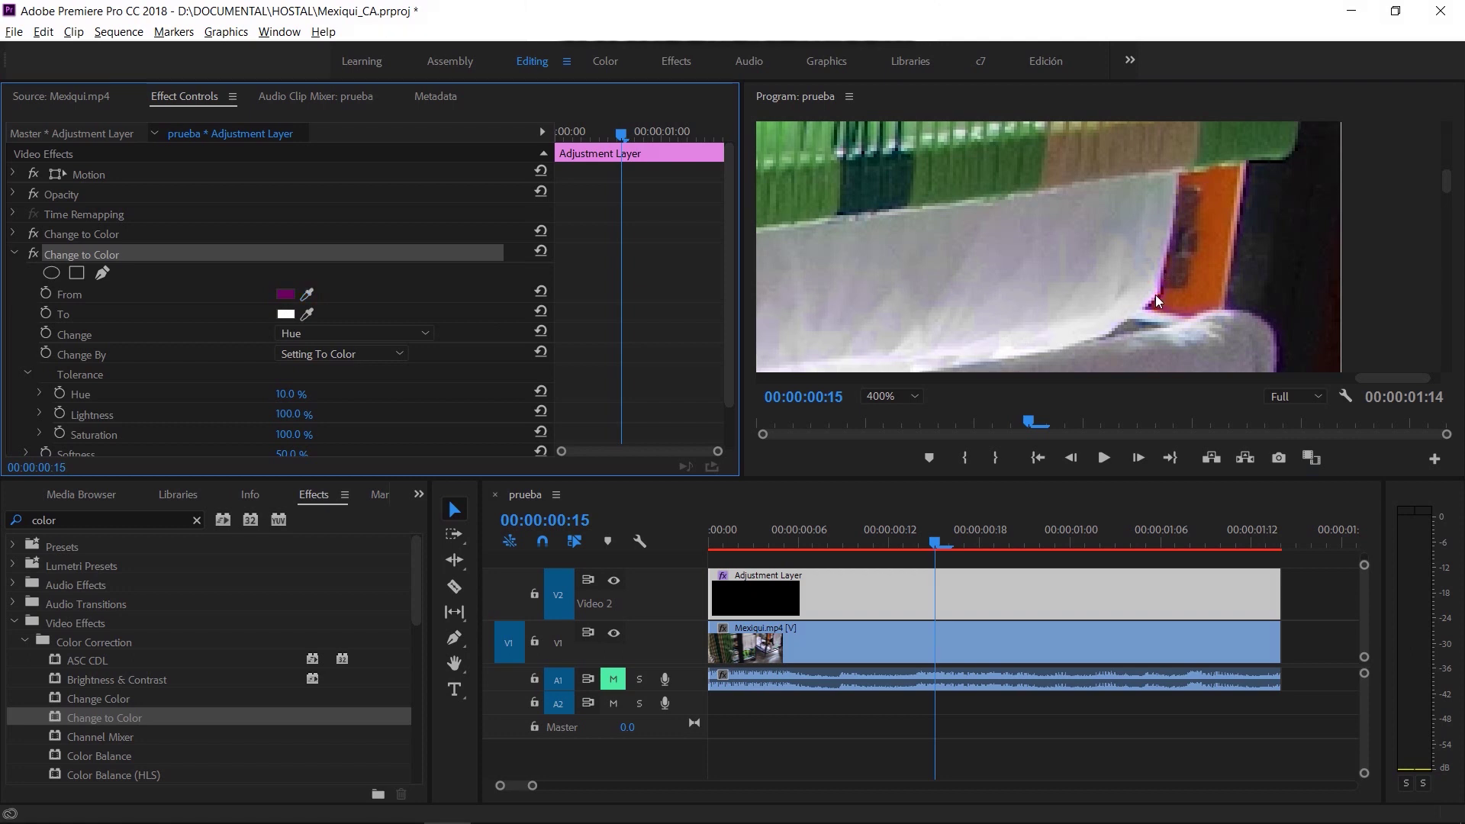
{"action": "left_click", "coordinate": [408, 334]}
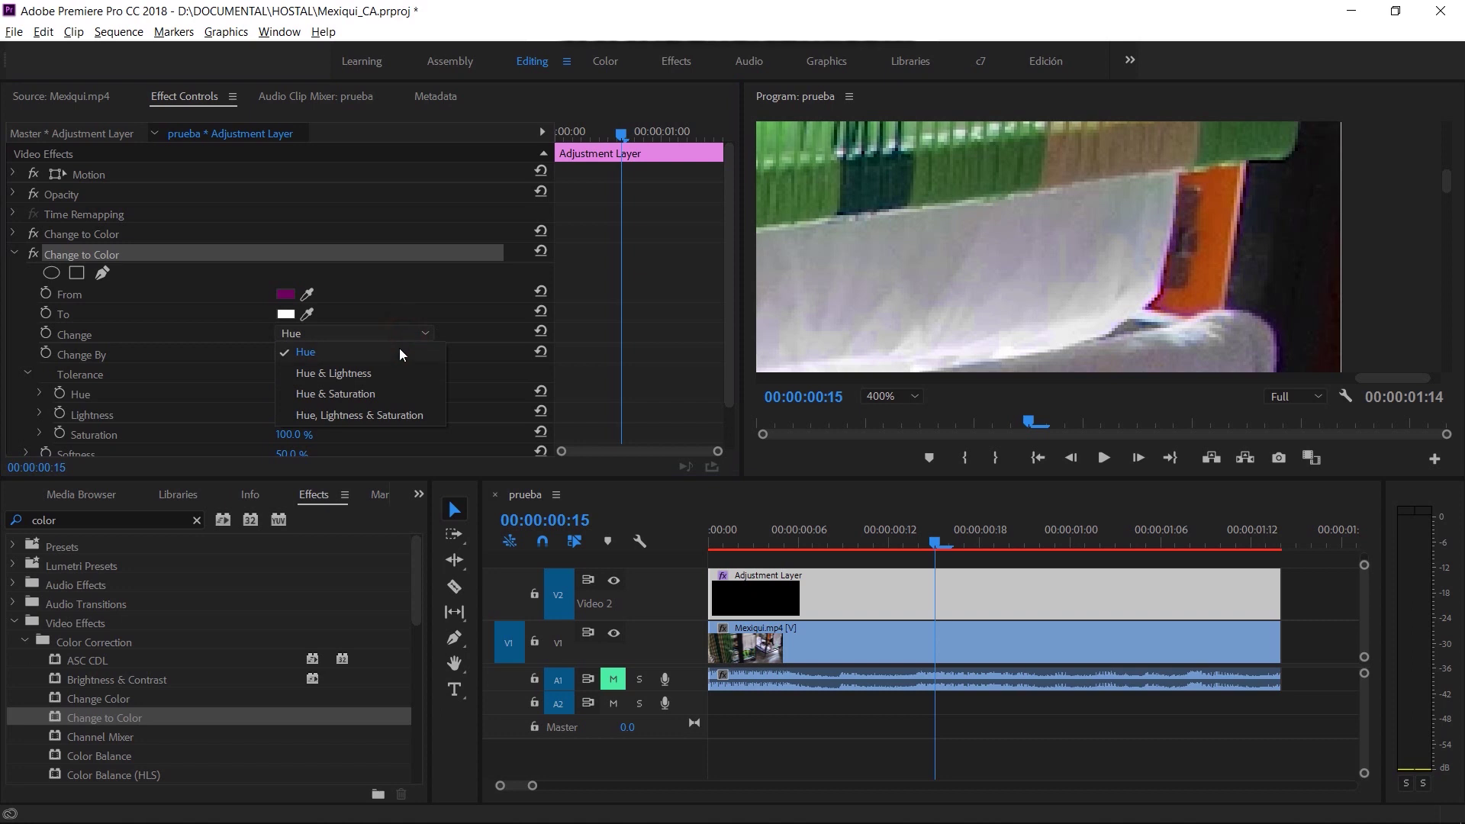
{"action": "left_click", "coordinate": [352, 394]}
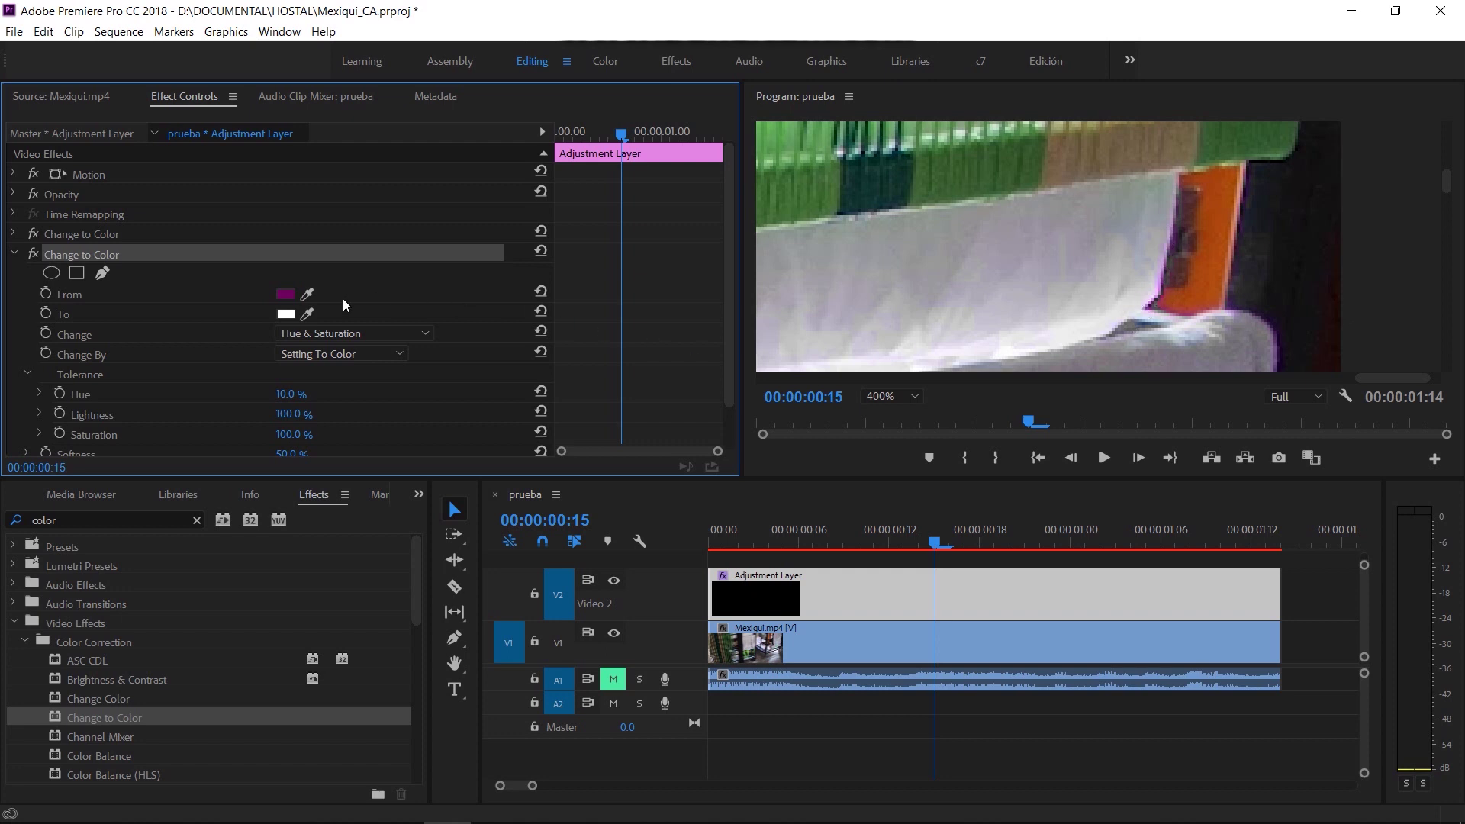
{"action": "left_click", "coordinate": [308, 291]}
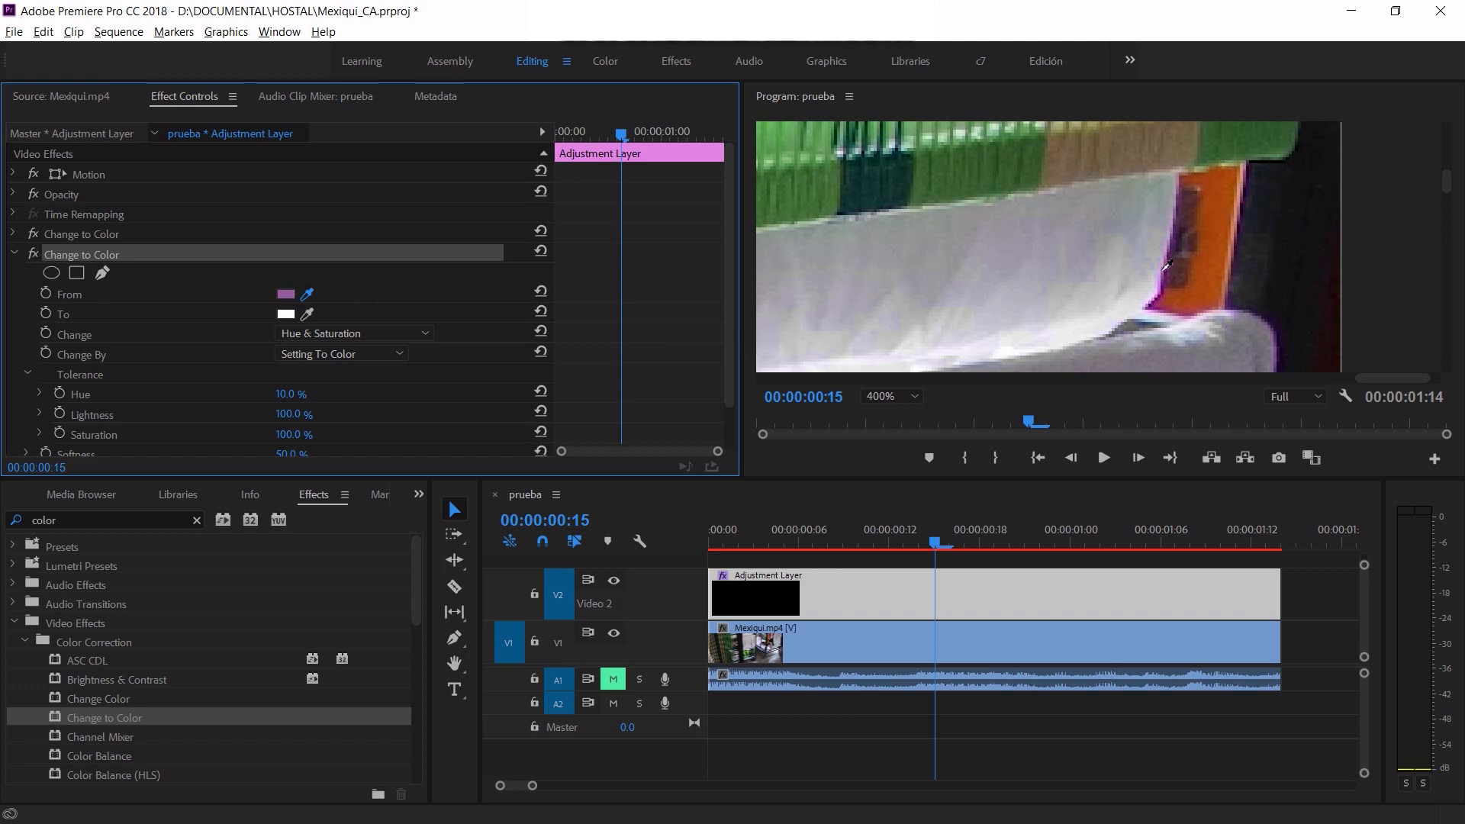
{"action": "left_click", "coordinate": [1167, 267]}
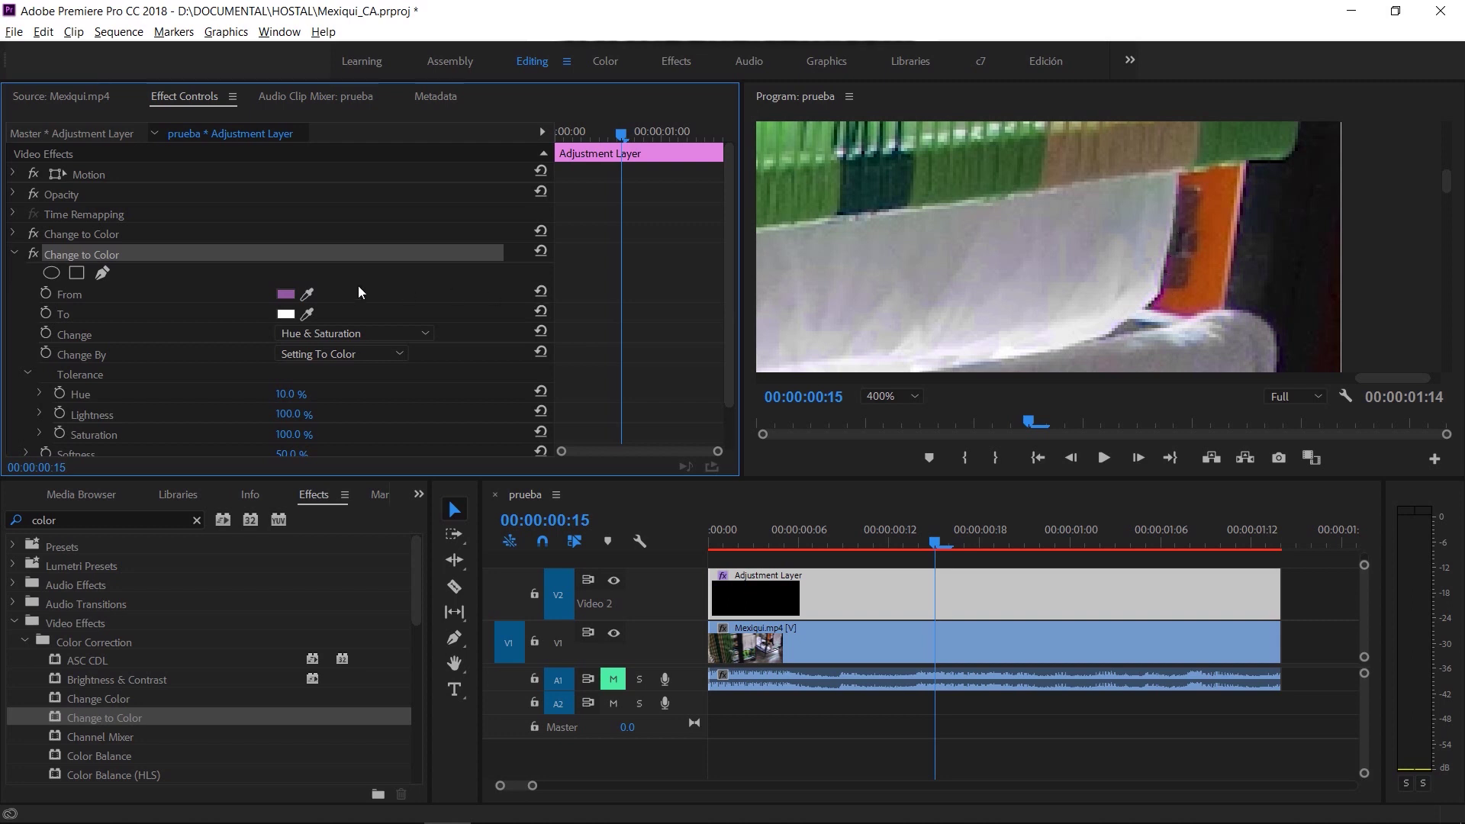
- Toggle the second Change to Color on and off to compare, then collapse and disable it
{"action": "left_click", "coordinate": [33, 254]}
{"action": "left_click", "coordinate": [33, 254]}
{"action": "left_click", "coordinate": [33, 254]}
{"action": "left_click", "coordinate": [33, 254]}
{"action": "left_click", "coordinate": [62, 232]}
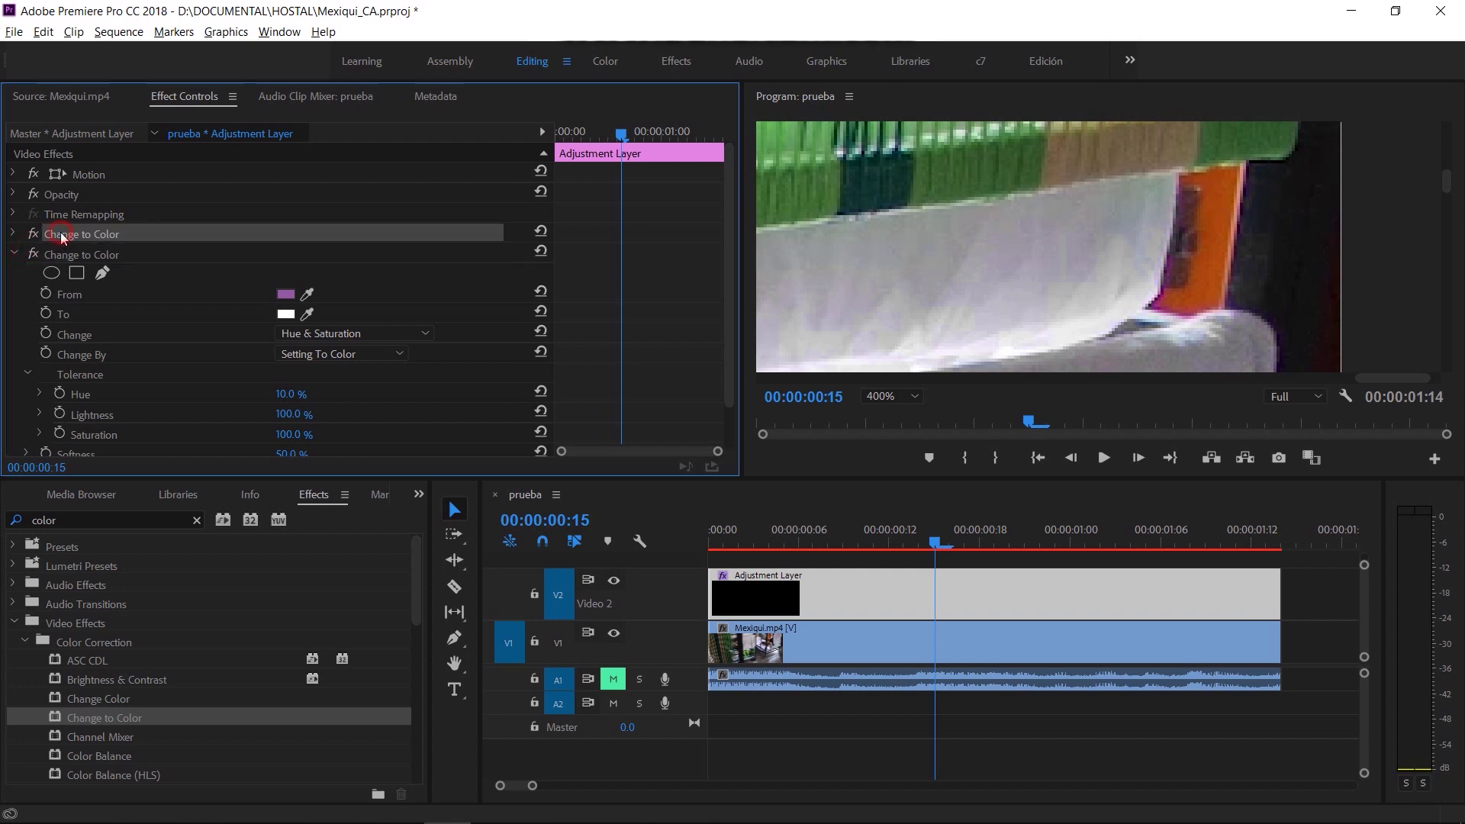
{"action": "left_click", "coordinate": [1447, 186]}
{"action": "left_click_drag", "start_coordinate": [1448, 189], "coordinate": [1447, 153]}
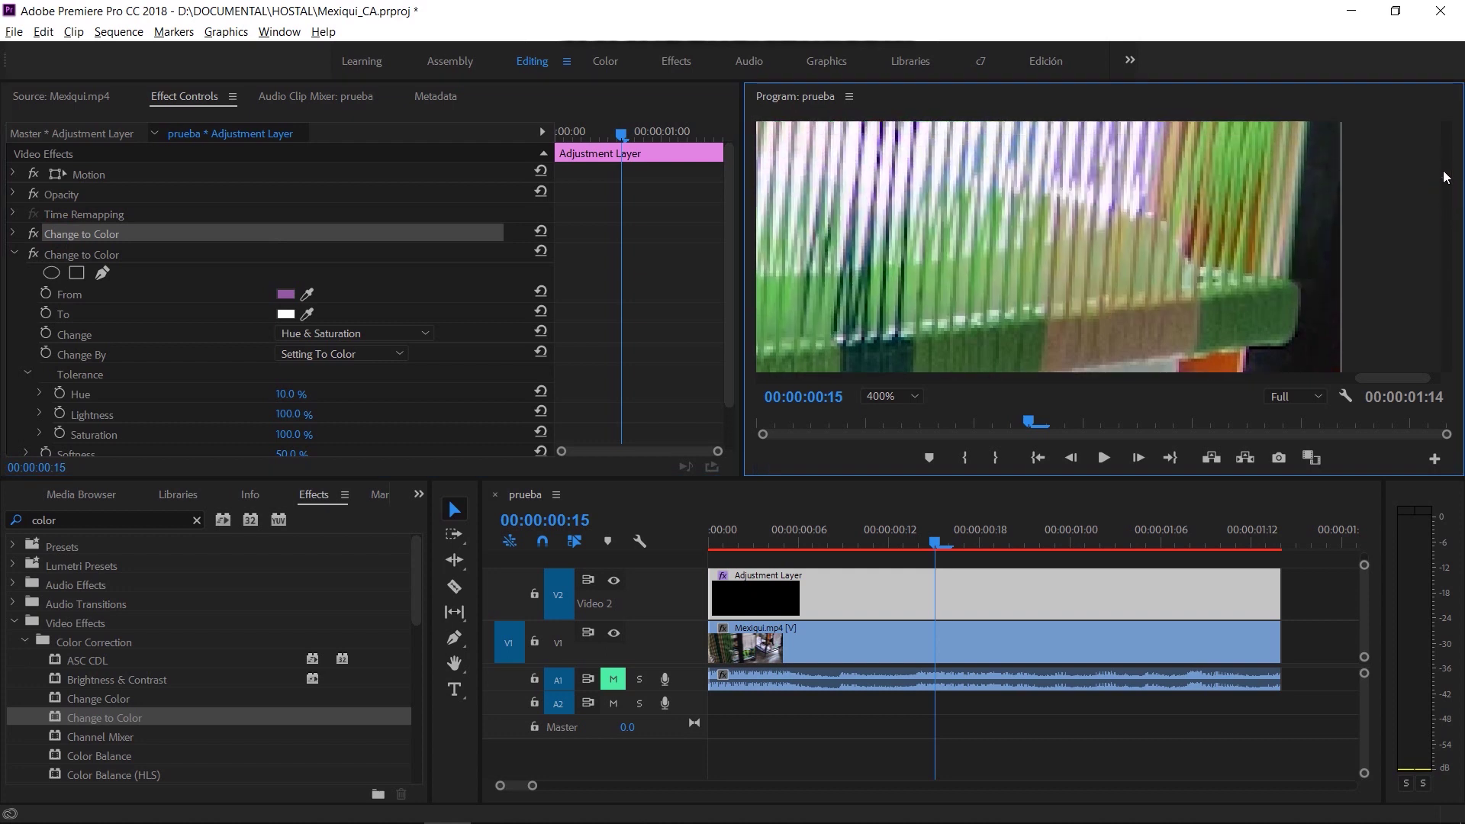
{"action": "left_click", "coordinate": [39, 231]}
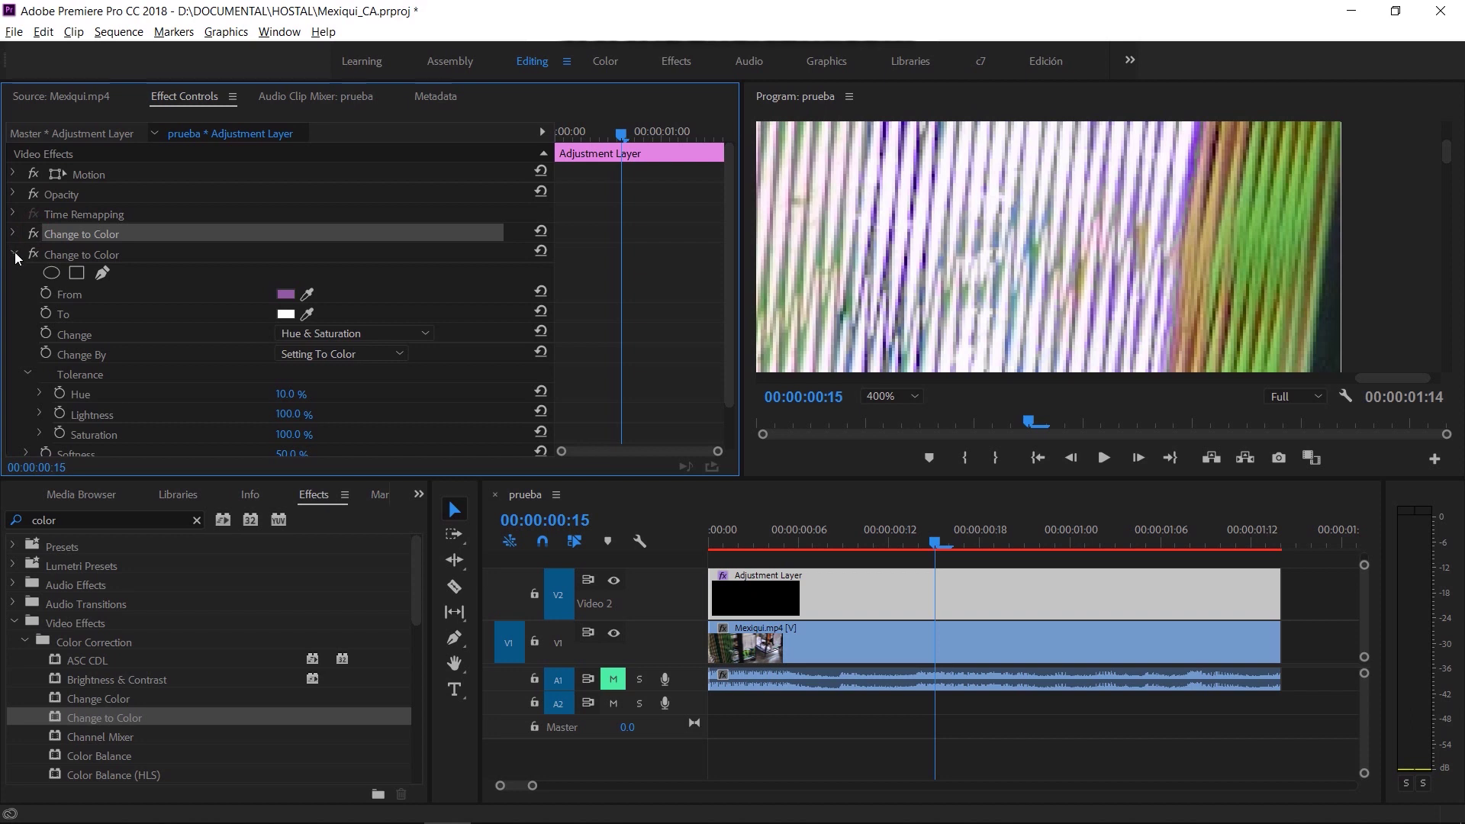
{"action": "left_click", "coordinate": [15, 255]}
{"action": "left_click", "coordinate": [34, 235]}
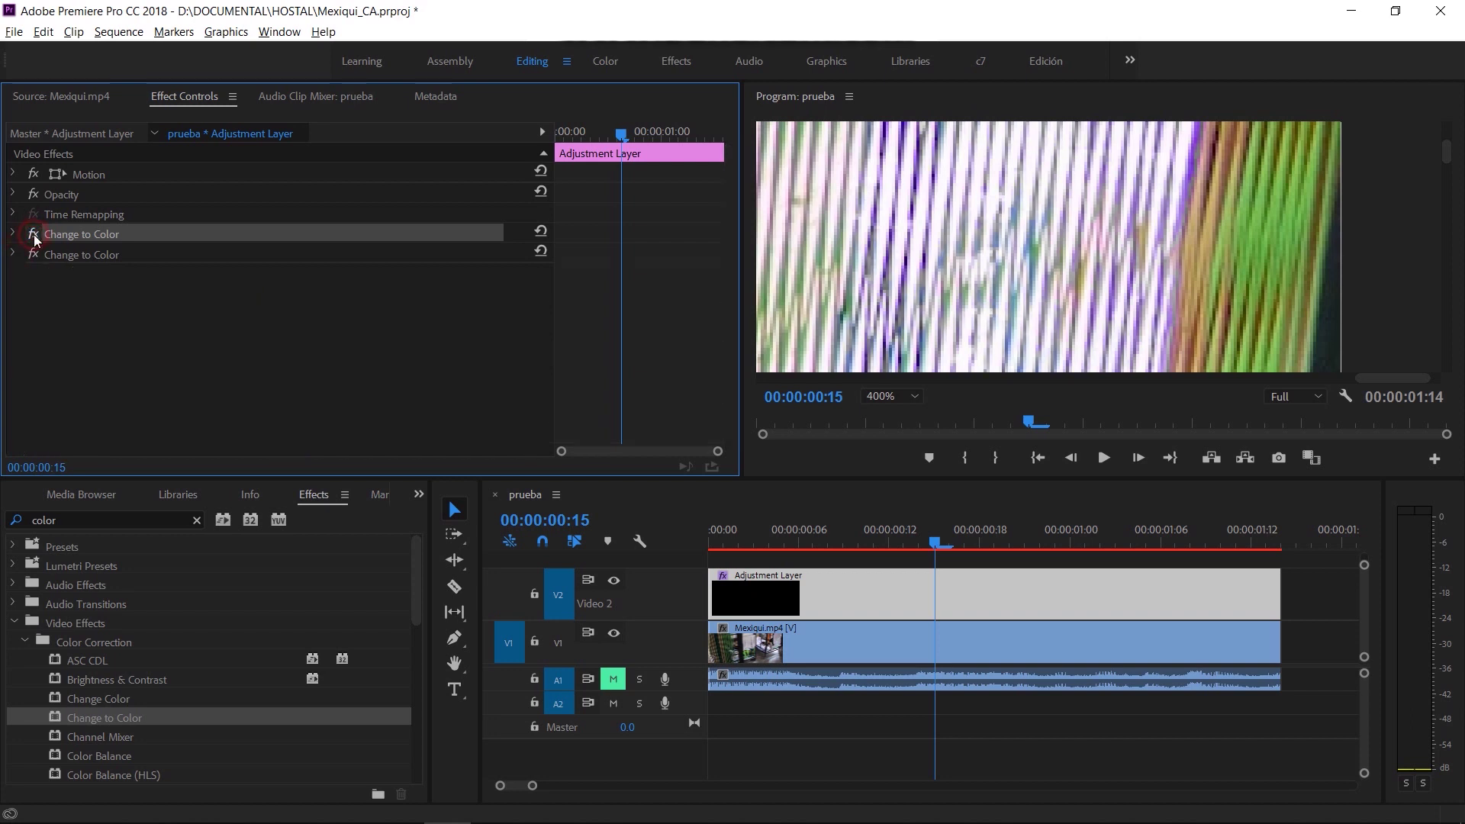
{"action": "left_click", "coordinate": [34, 252]}
- Set the Program Monitor zoom to Fit and toggle the first Change to Color to compare
{"action": "left_click", "coordinate": [912, 397]}
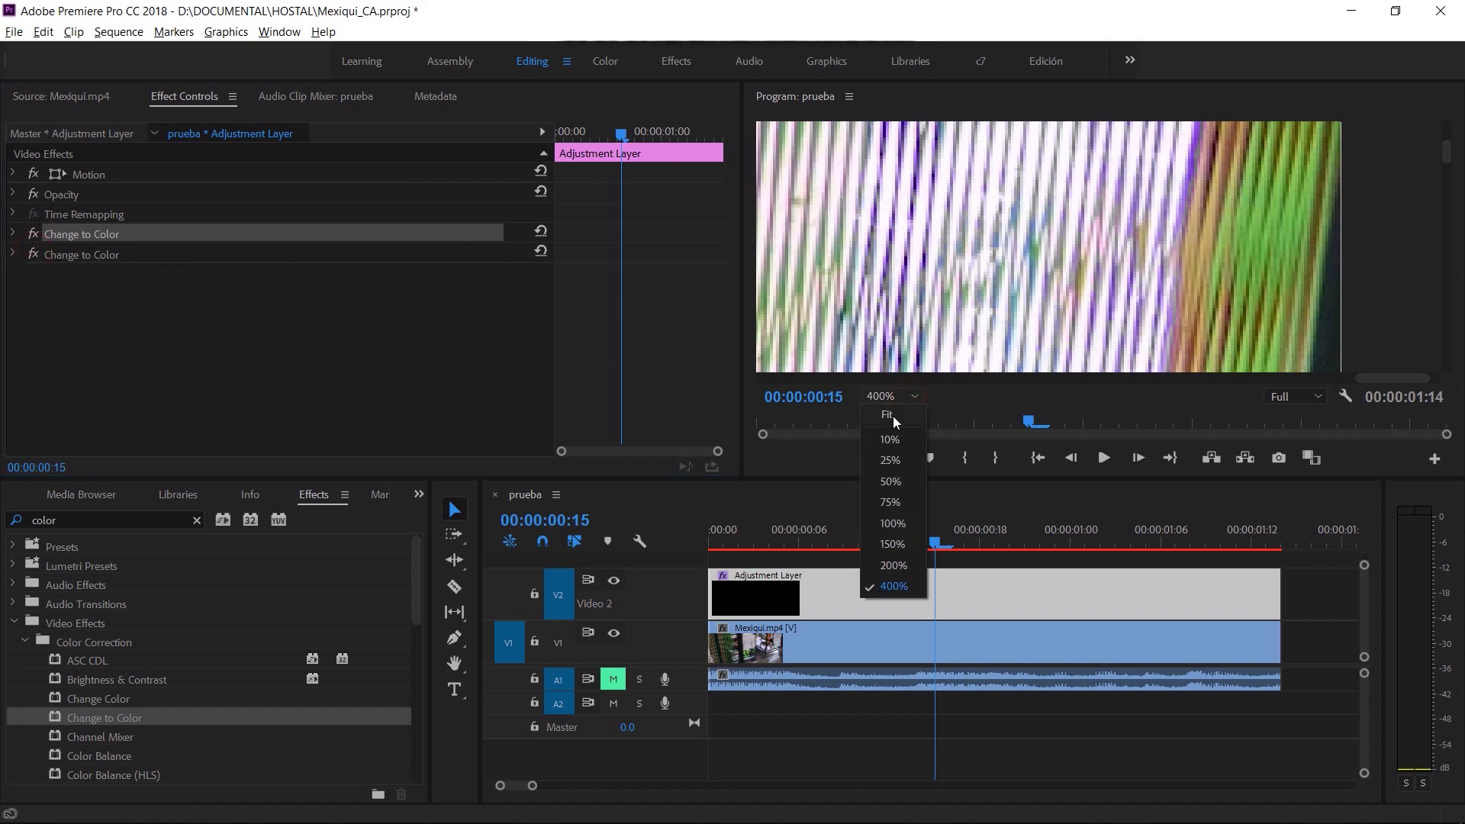
{"action": "left_click", "coordinate": [892, 415]}
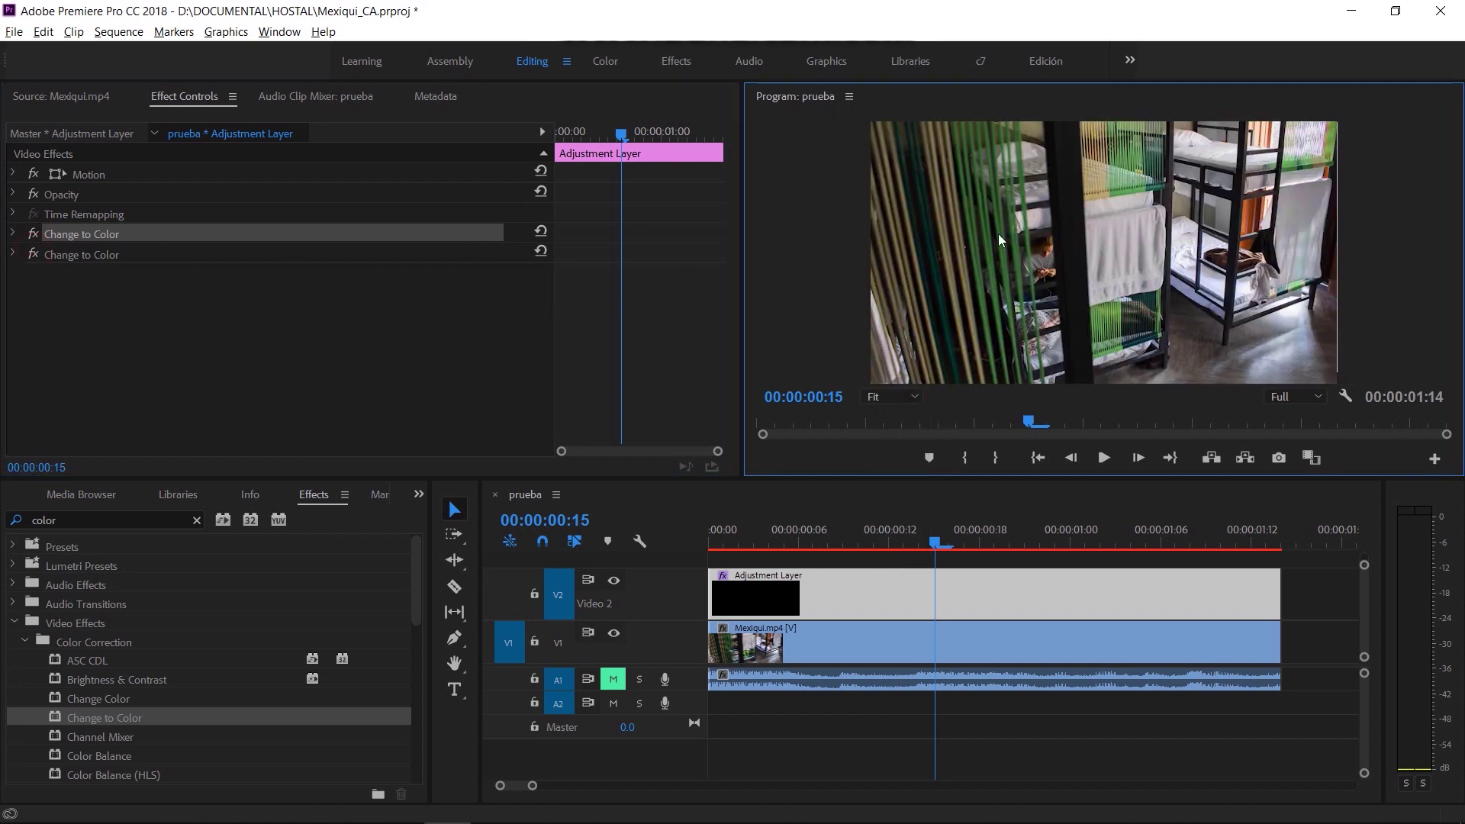
{"action": "left_click", "coordinate": [36, 237]}
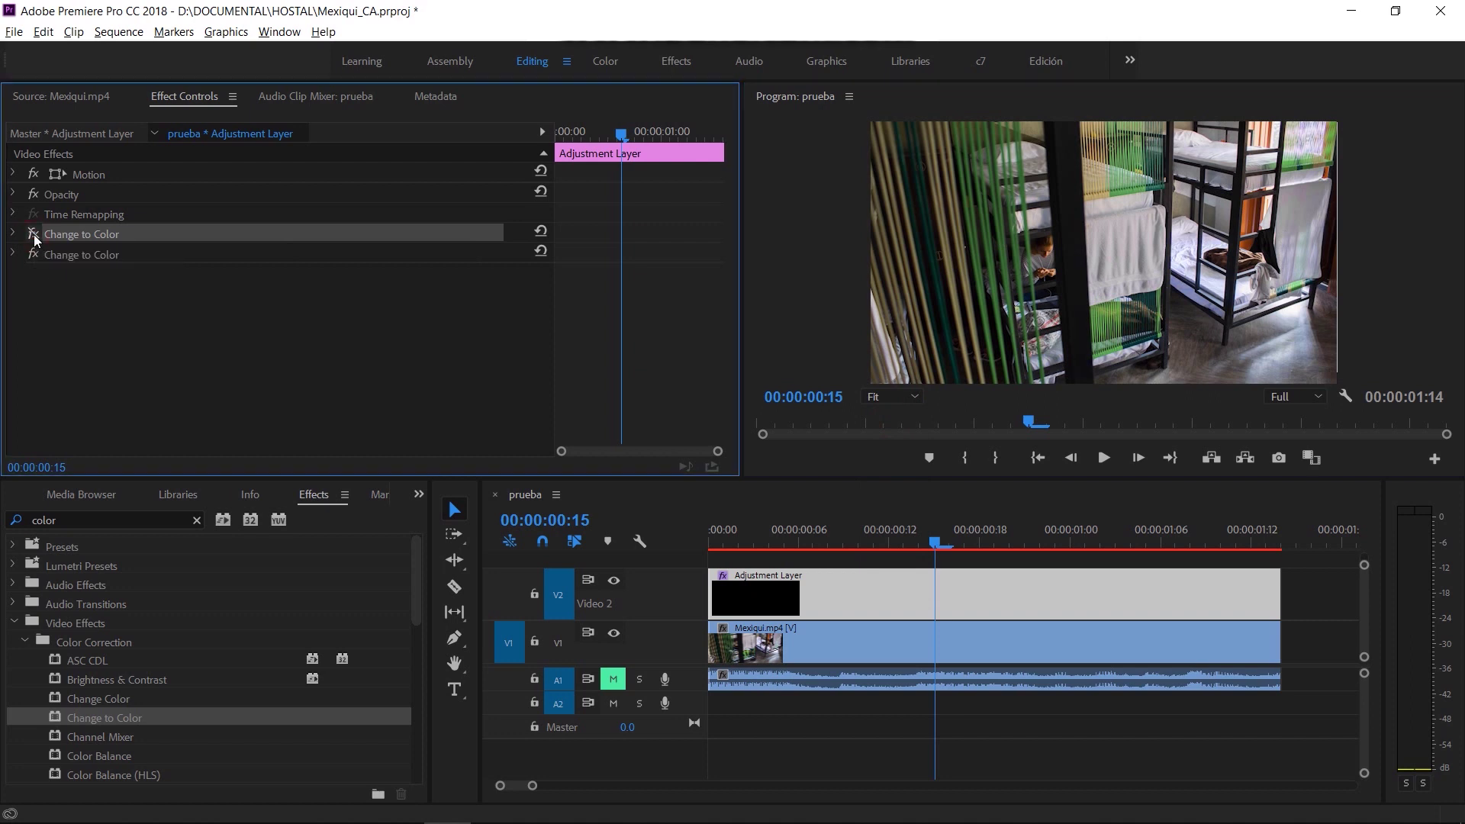
{"action": "left_click", "coordinate": [35, 236]}
{"action": "left_click", "coordinate": [34, 237]}
{"action": "left_click", "coordinate": [34, 236]}
- Drop the first Change to Color's Hue tolerance to 5%, then type 10 back in
{"action": "left_click", "coordinate": [13, 233]}
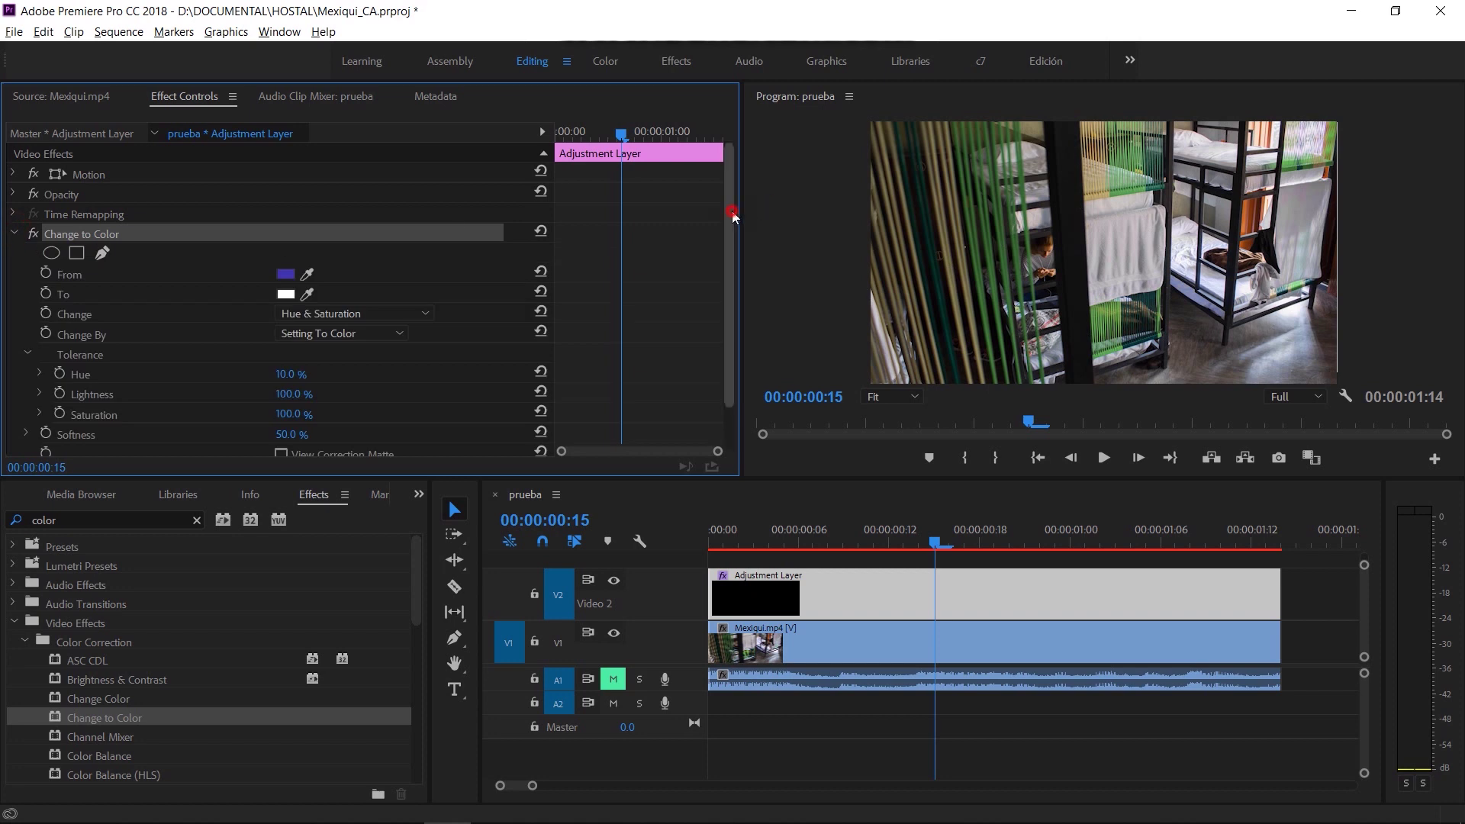
{"action": "left_click_drag", "start_coordinate": [731, 211], "coordinate": [731, 245]}
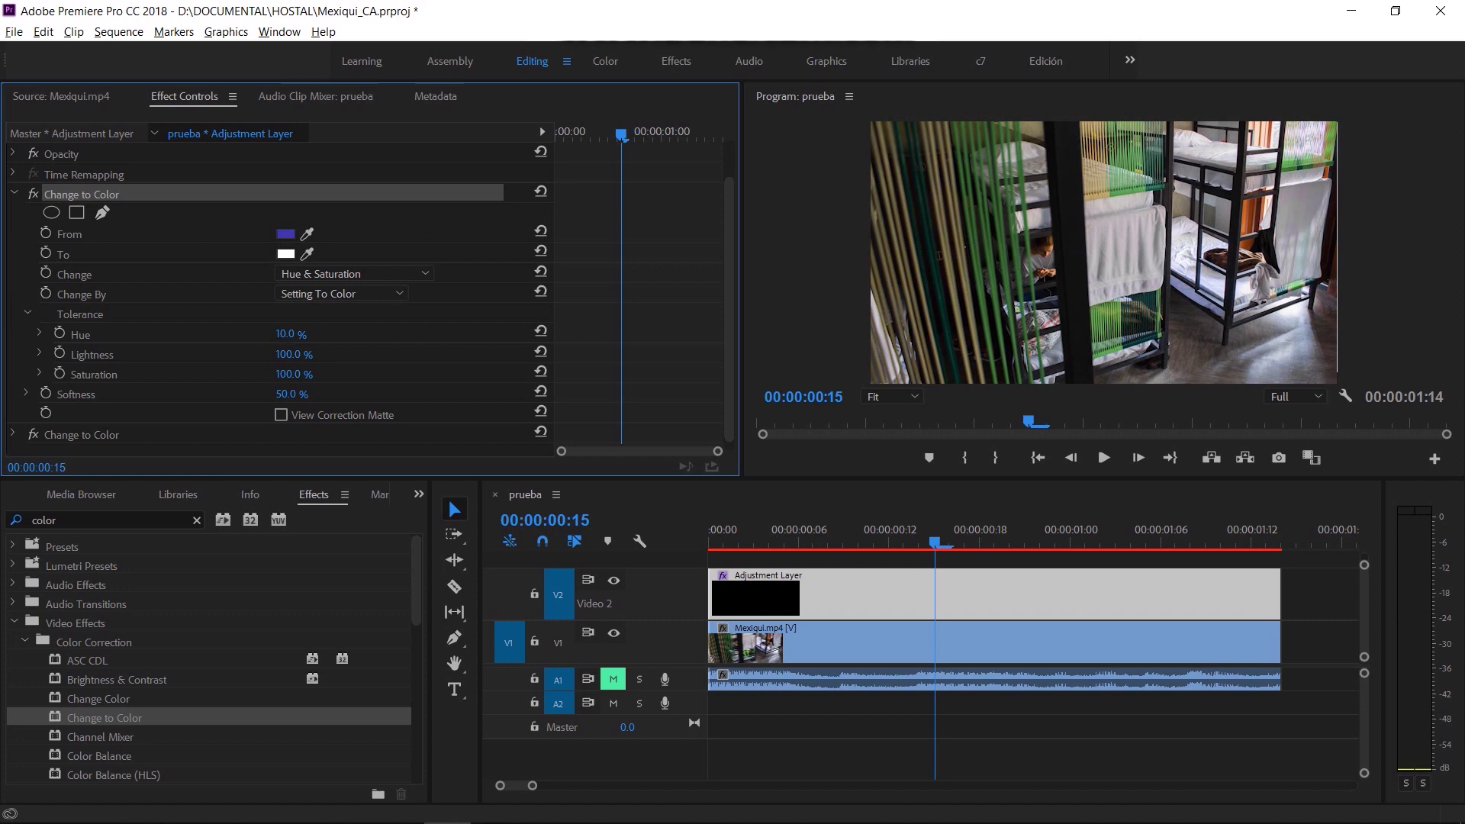
{"action": "left_click_drag", "start_coordinate": [291, 334], "coordinate": [448, 424]}
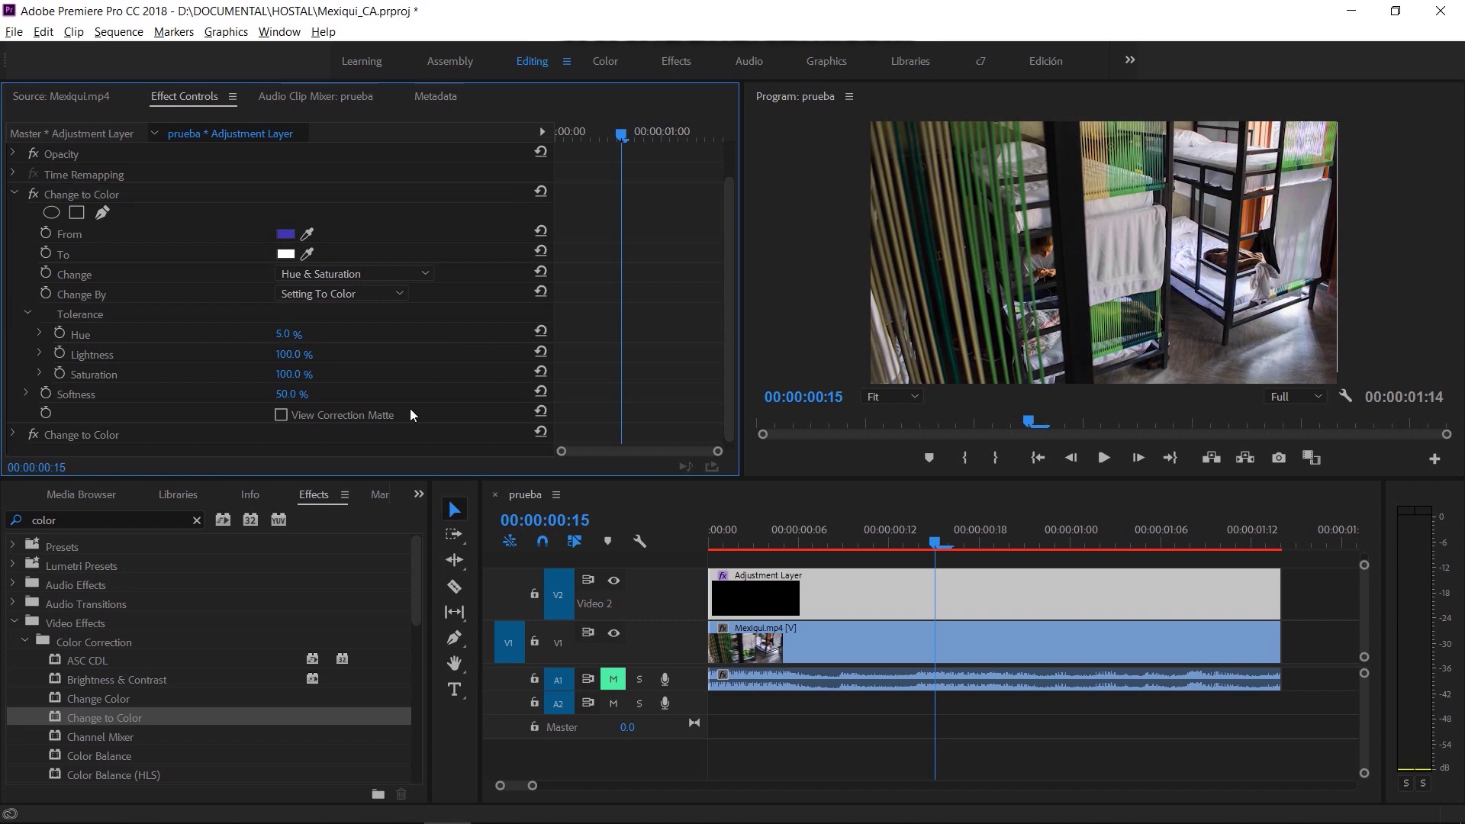
{"action": "type", "text": "10"}
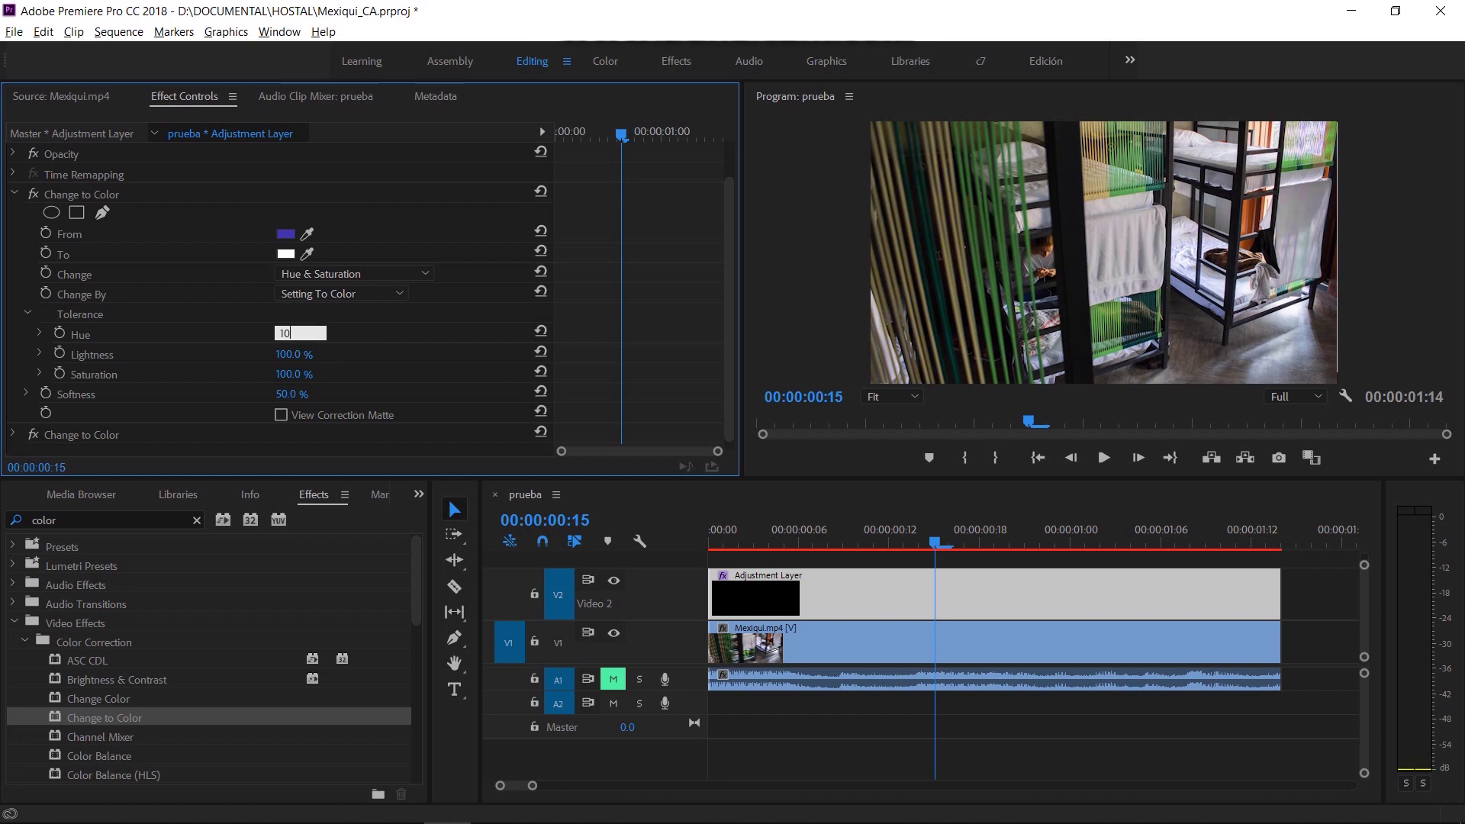